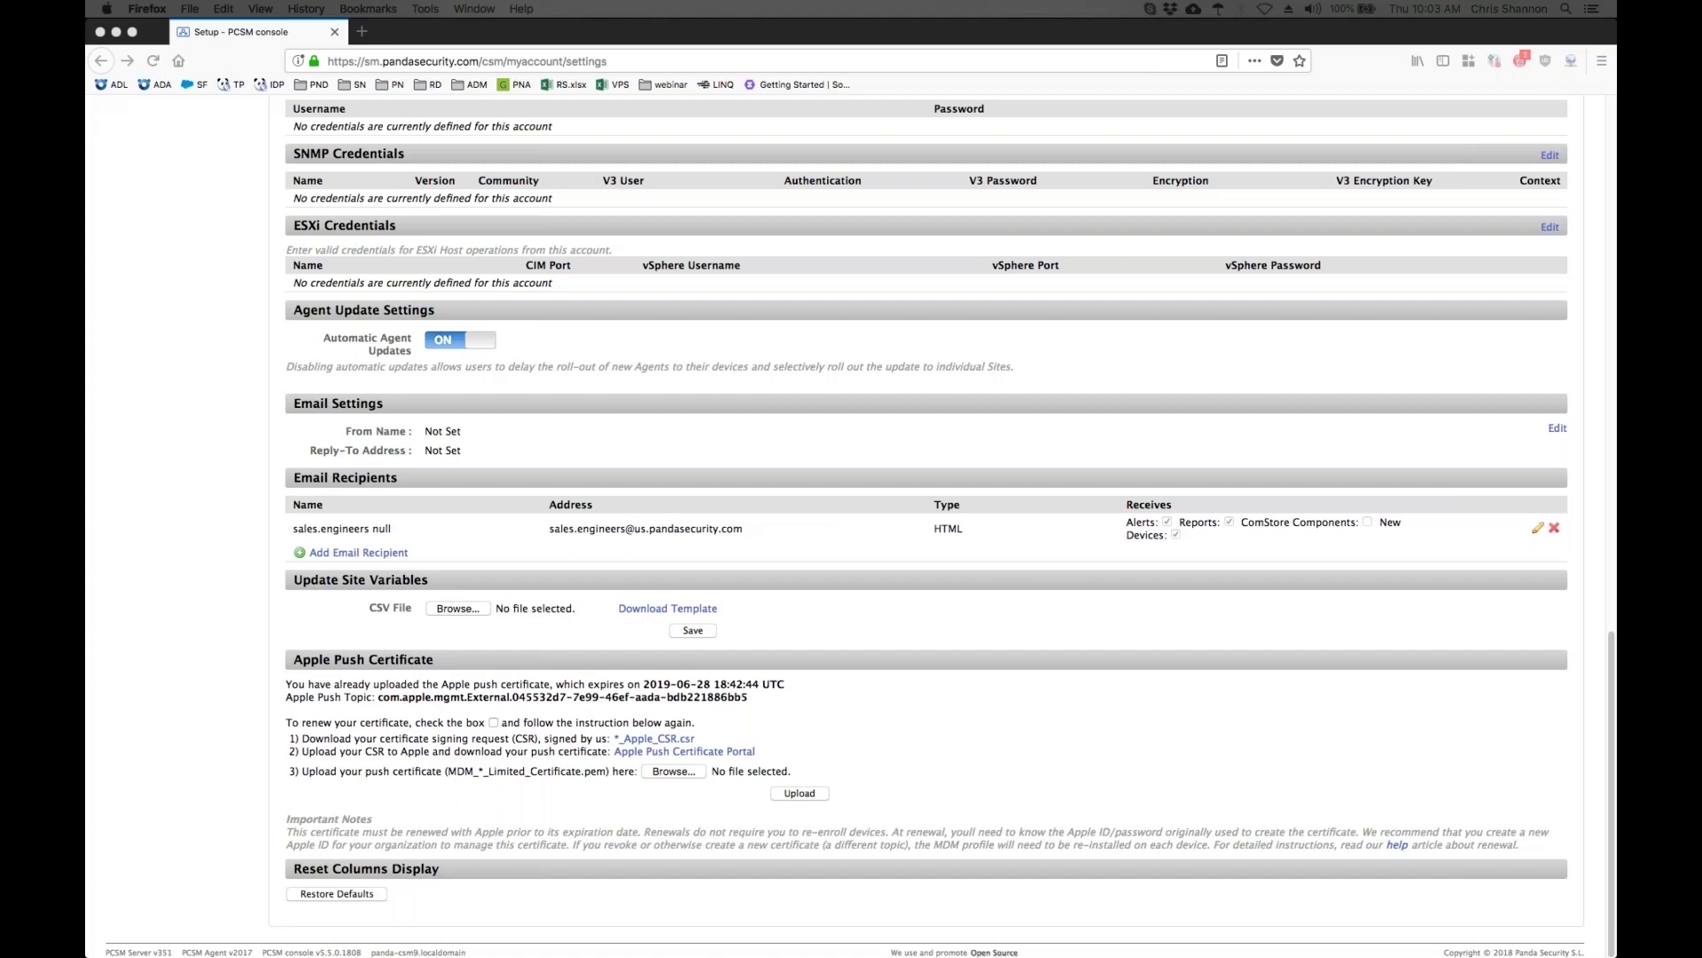
# - Scroll Account Settings back to the top and go to the Sites page
pyautogui.scroll(15, 423, 281)
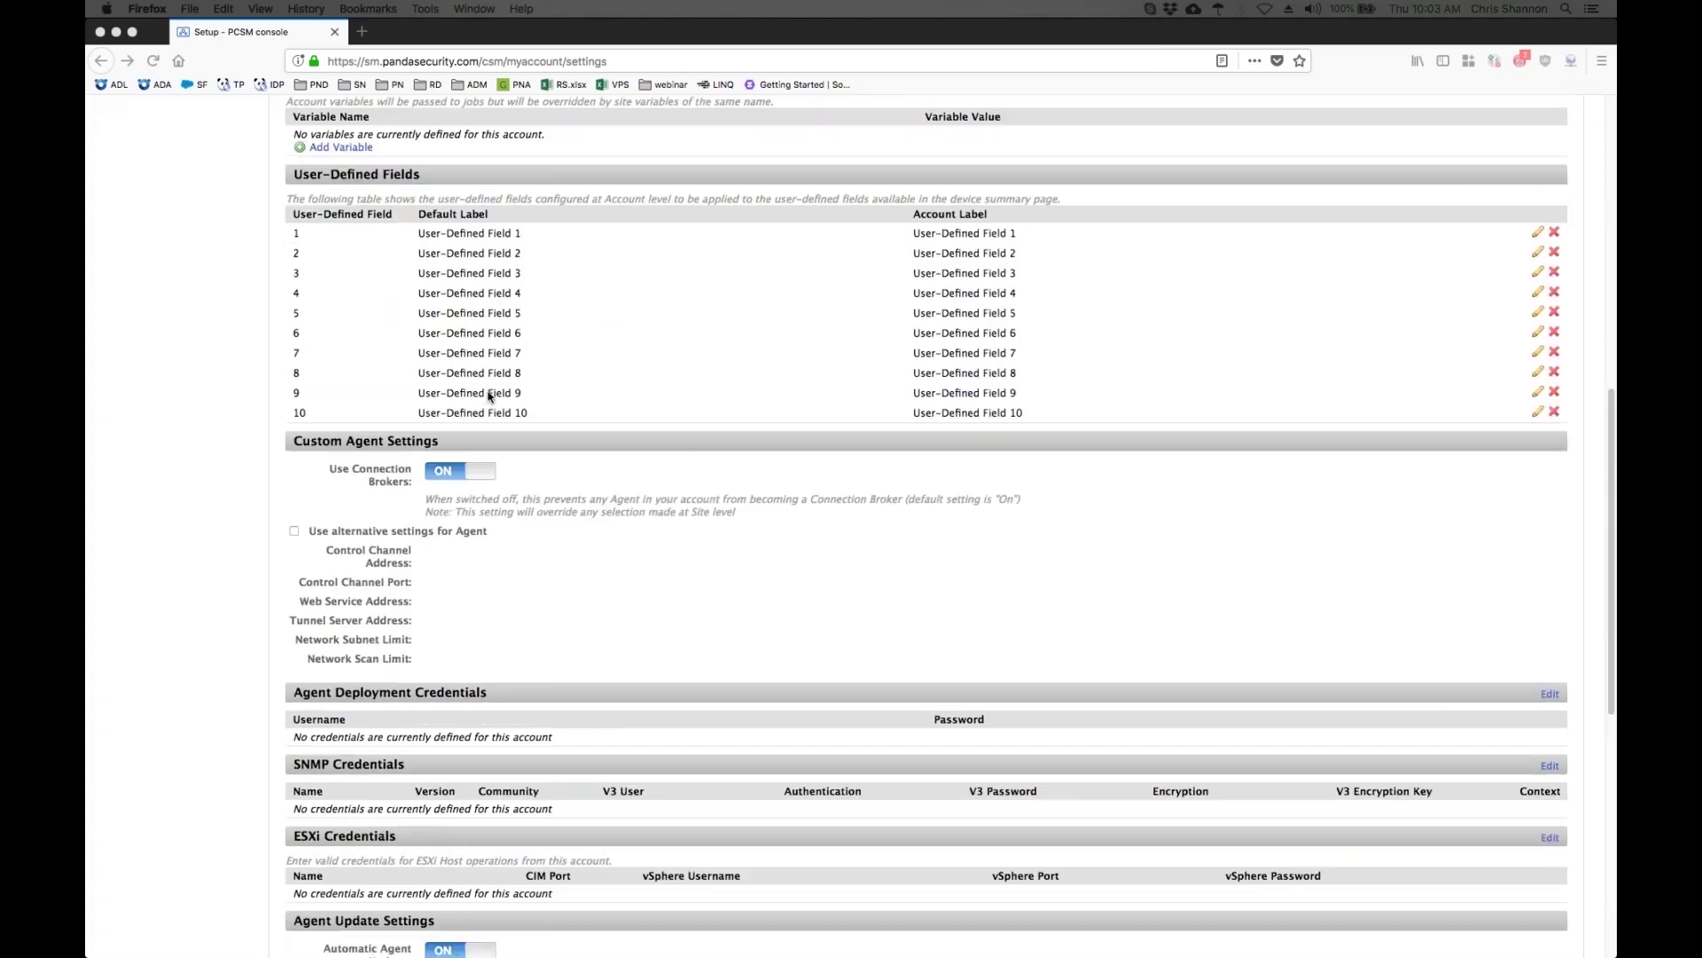
pyautogui.scroll(5, 423, 281)
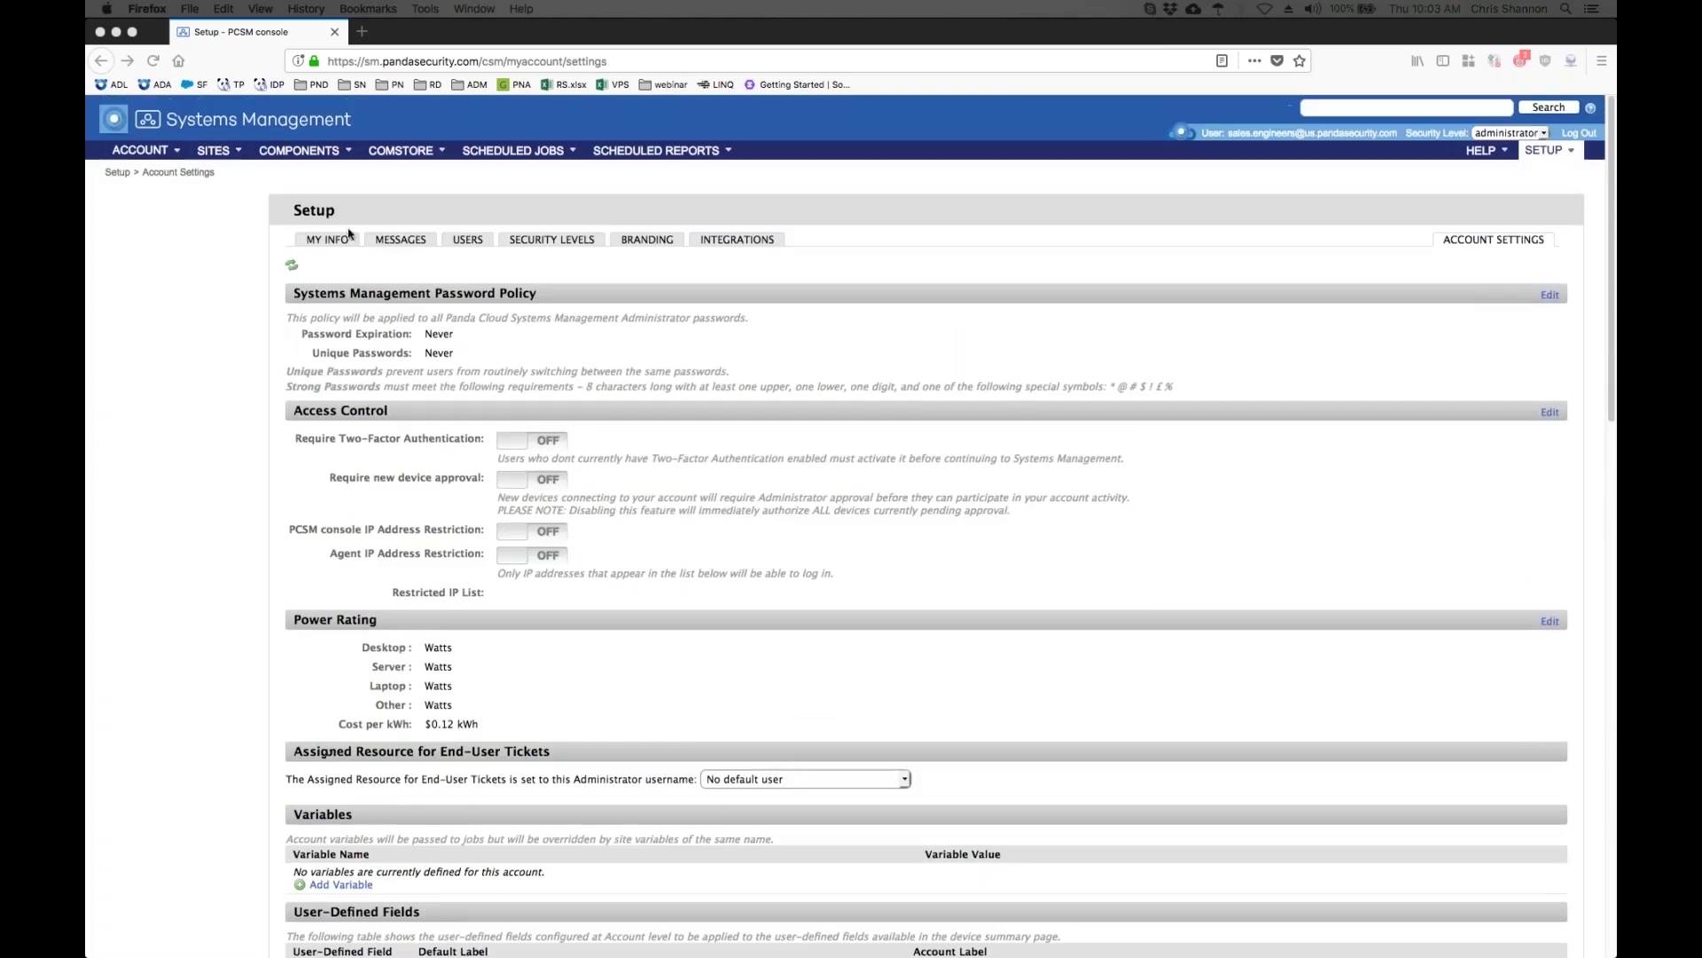
pyautogui.click(220, 152)
pyautogui.click(220, 152)
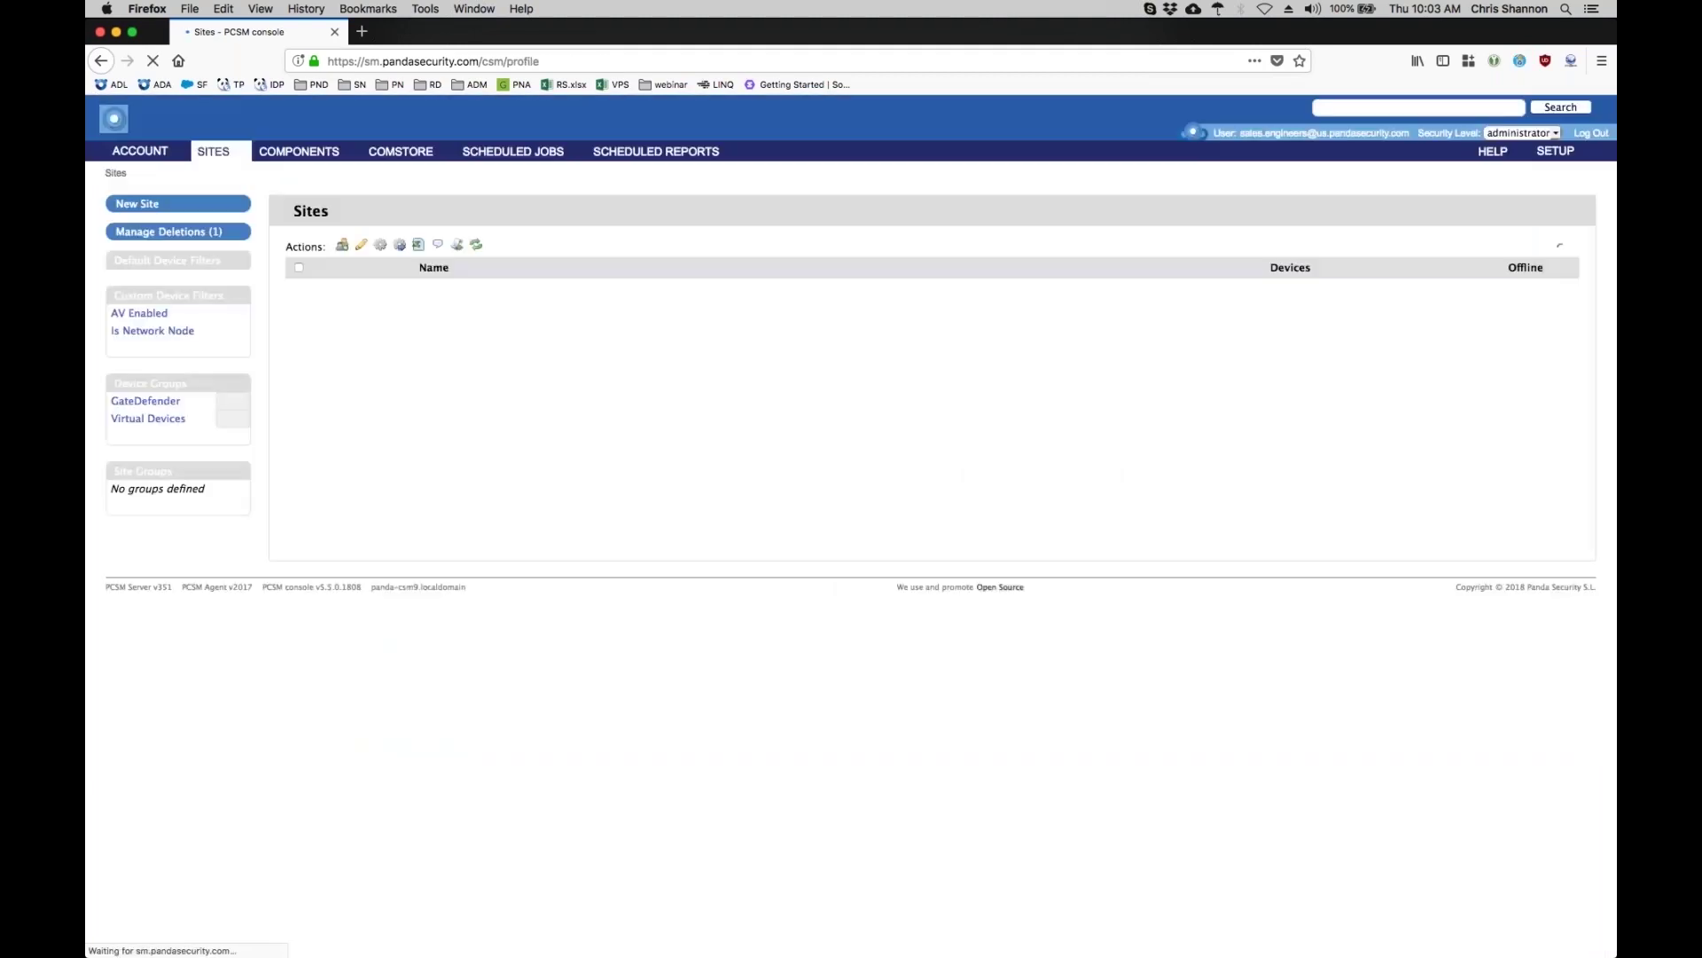
# - Open the Workstations site and list all 4 of its devices on the DEVICES tab
pyautogui.click(454, 400)
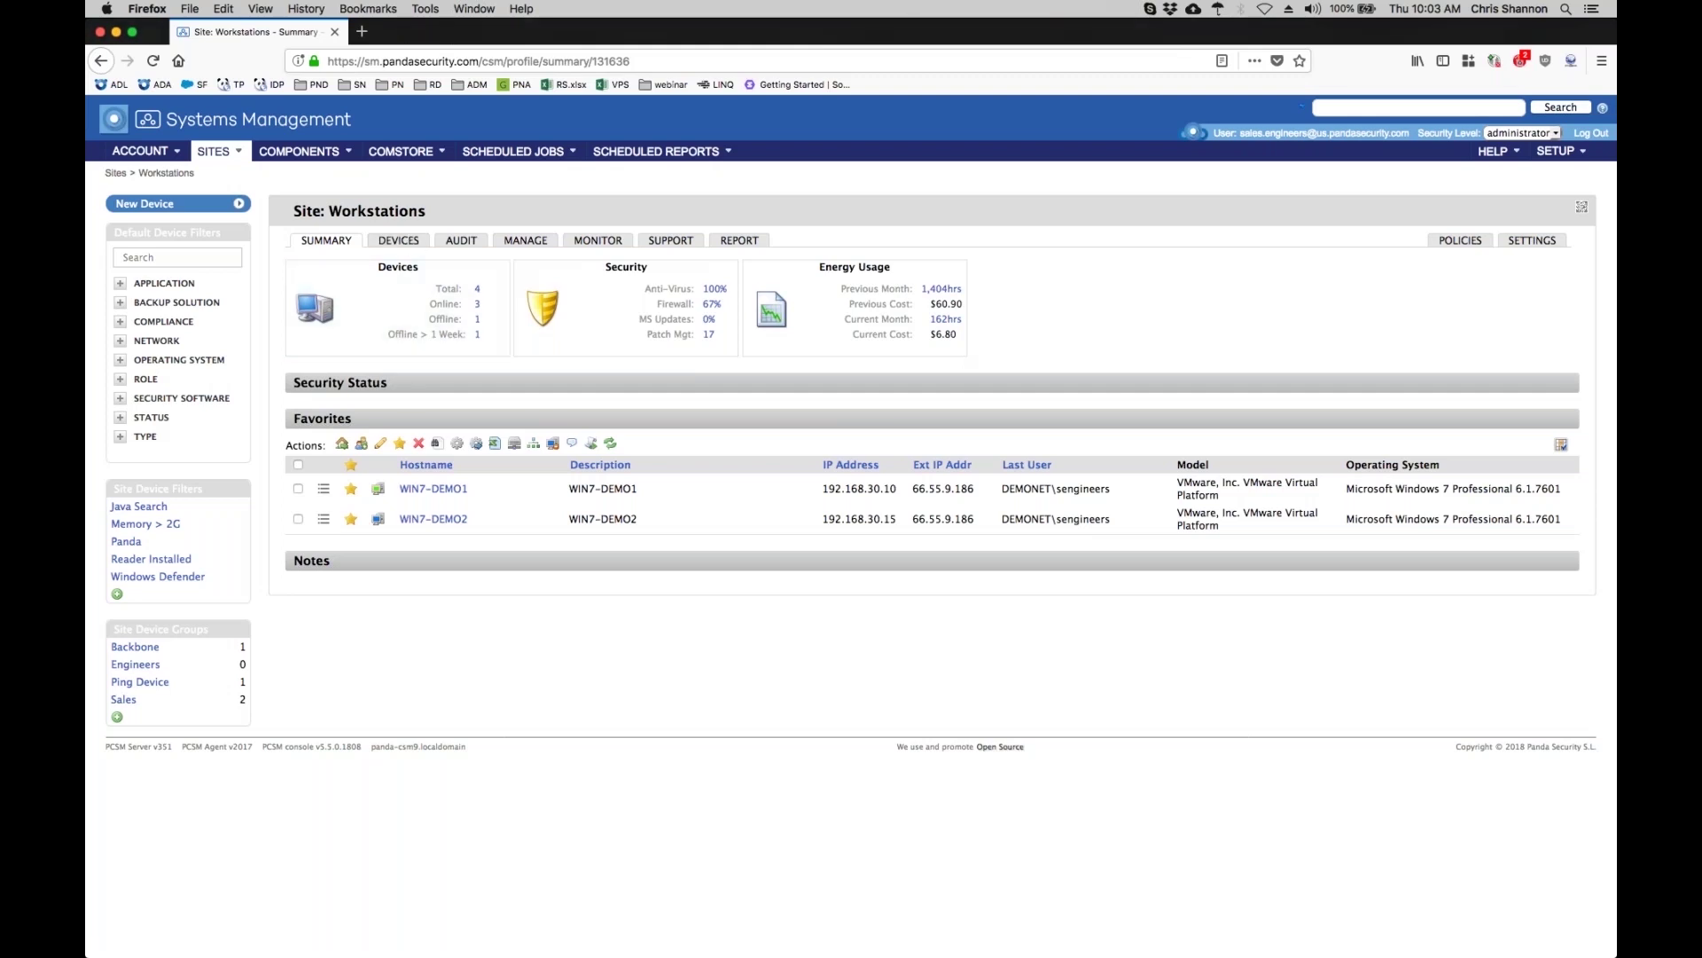
pyautogui.click(414, 490)
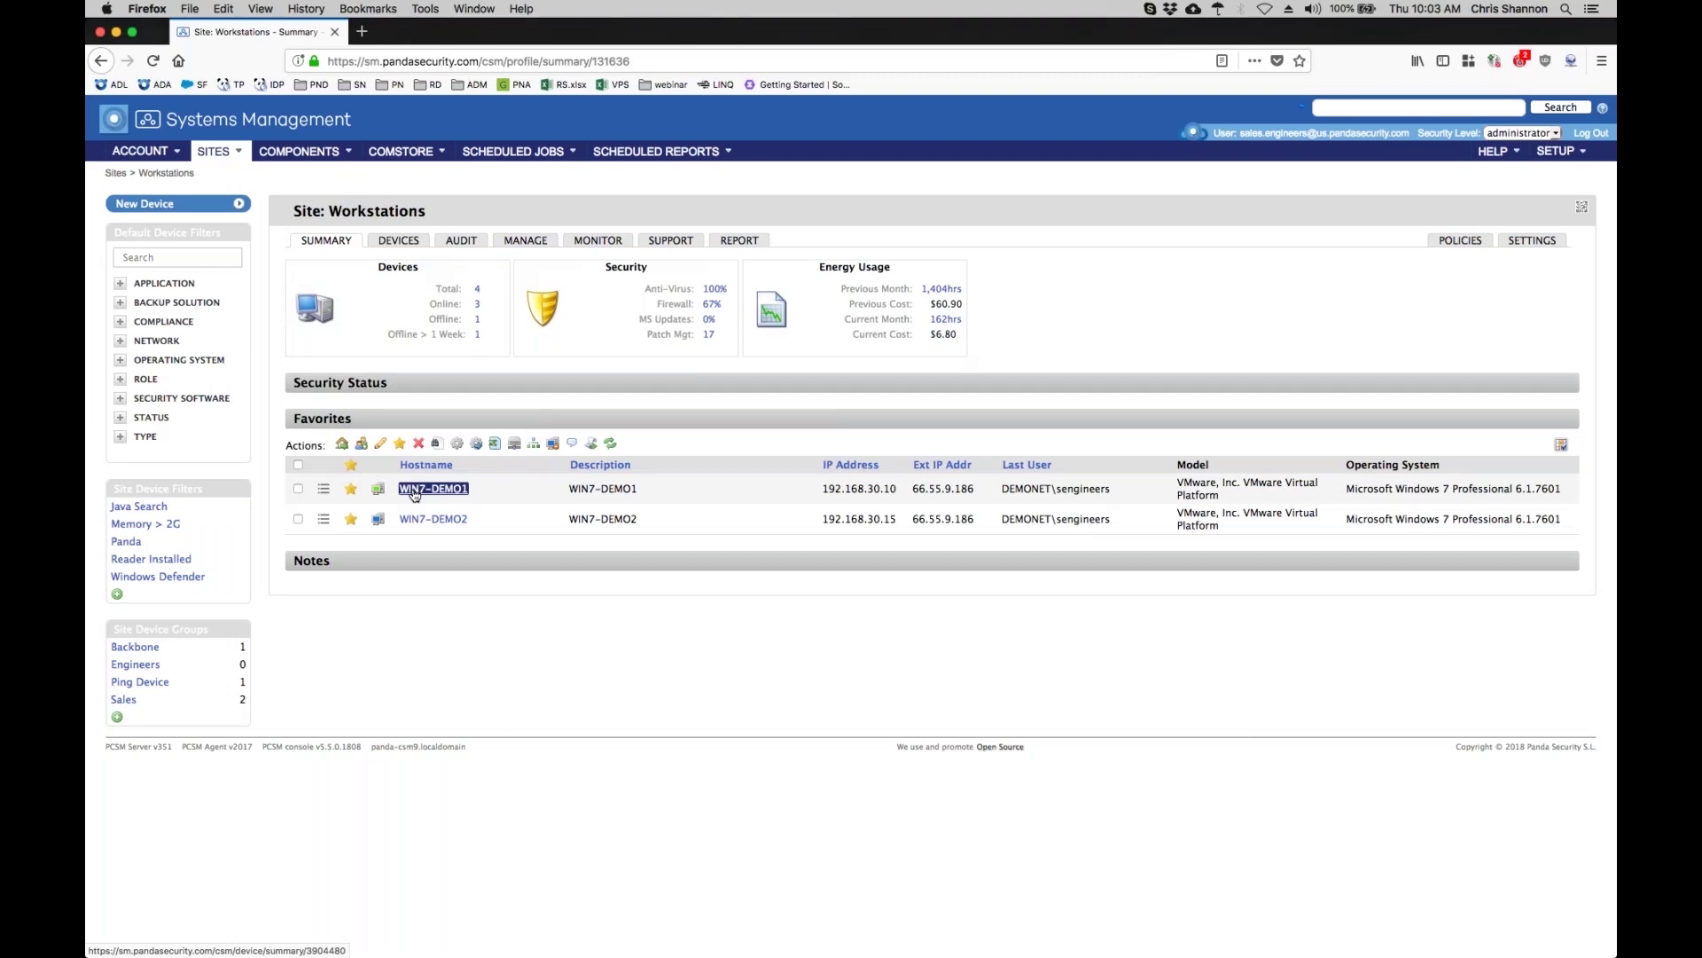
pyautogui.click(401, 245)
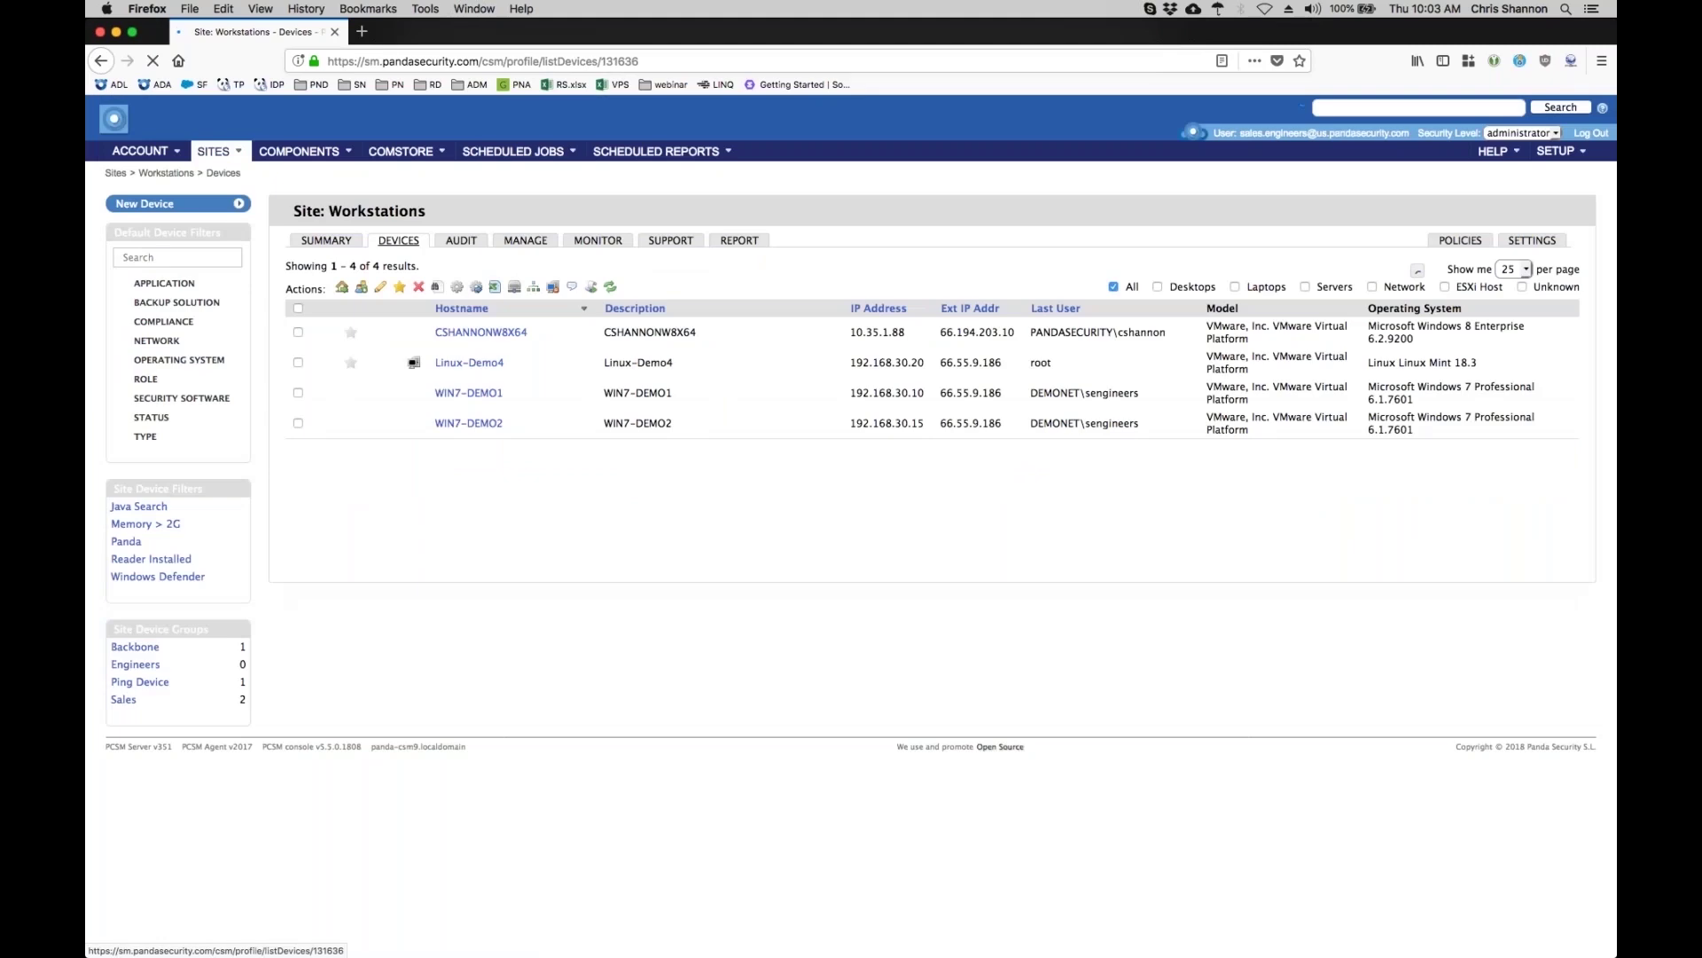
# - Connect remotely to WIN7-DEMO1 using Connect to Device under Remote Actions
pyautogui.click(458, 397)
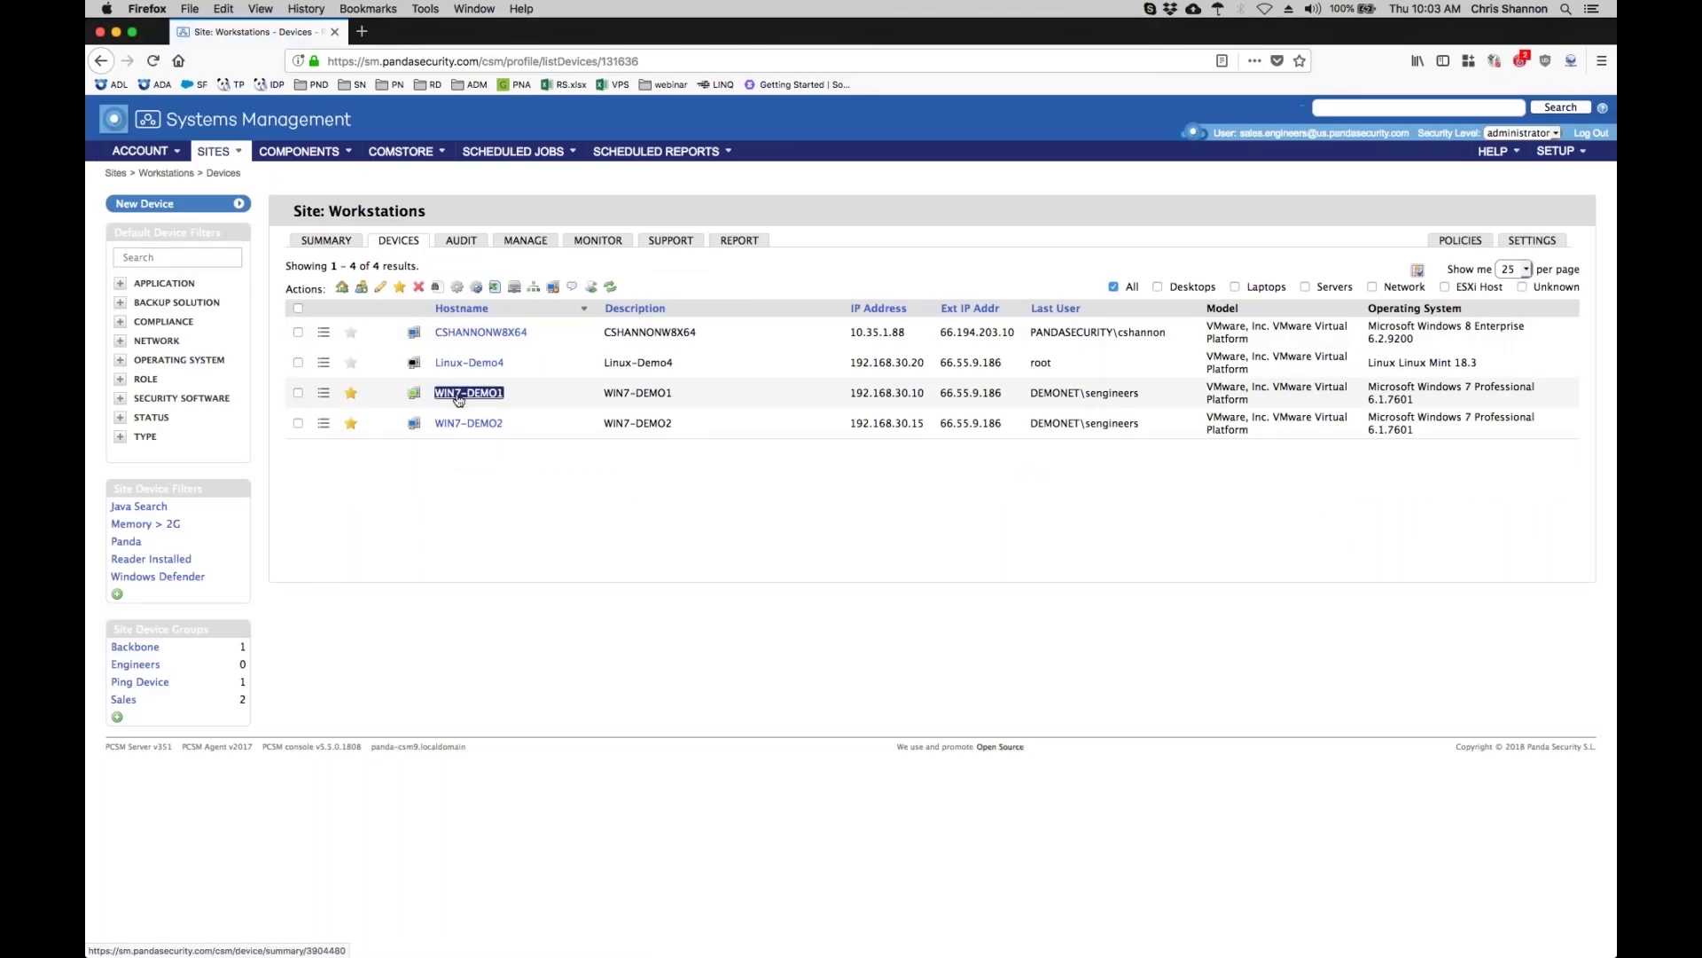
pyautogui.click(324, 394)
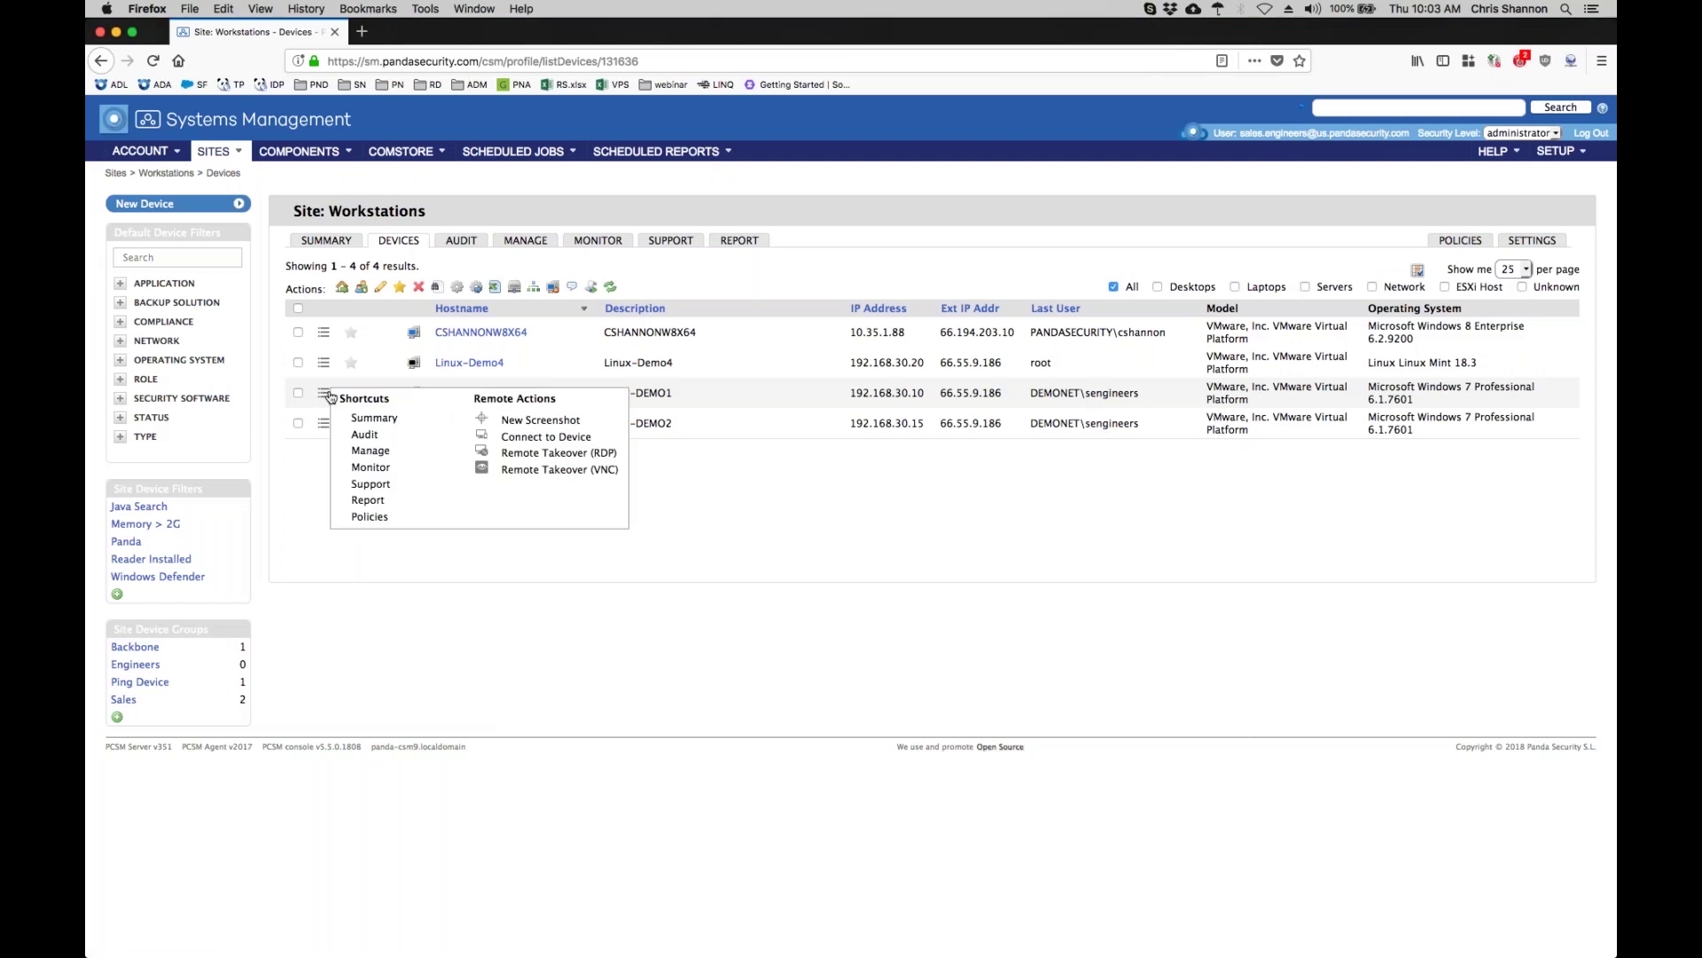
pyautogui.click(544, 438)
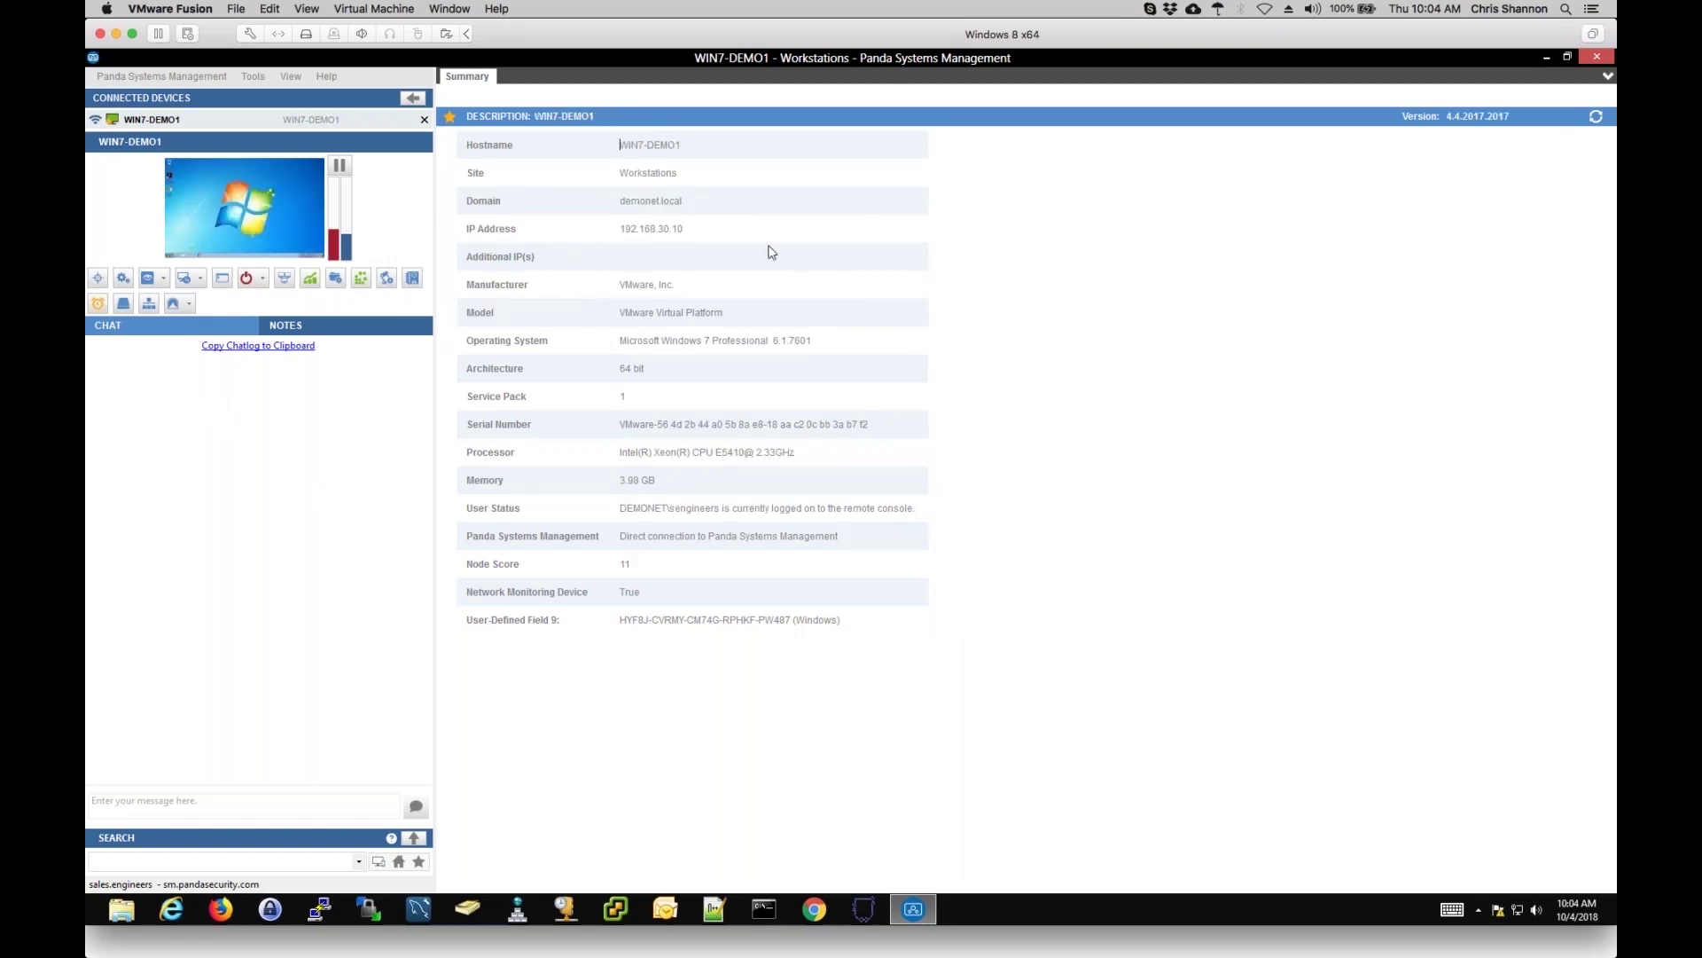
# - Minimize the VMware remote console window after reviewing WIN7-DEMO1's Summary
pyautogui.click(117, 34)
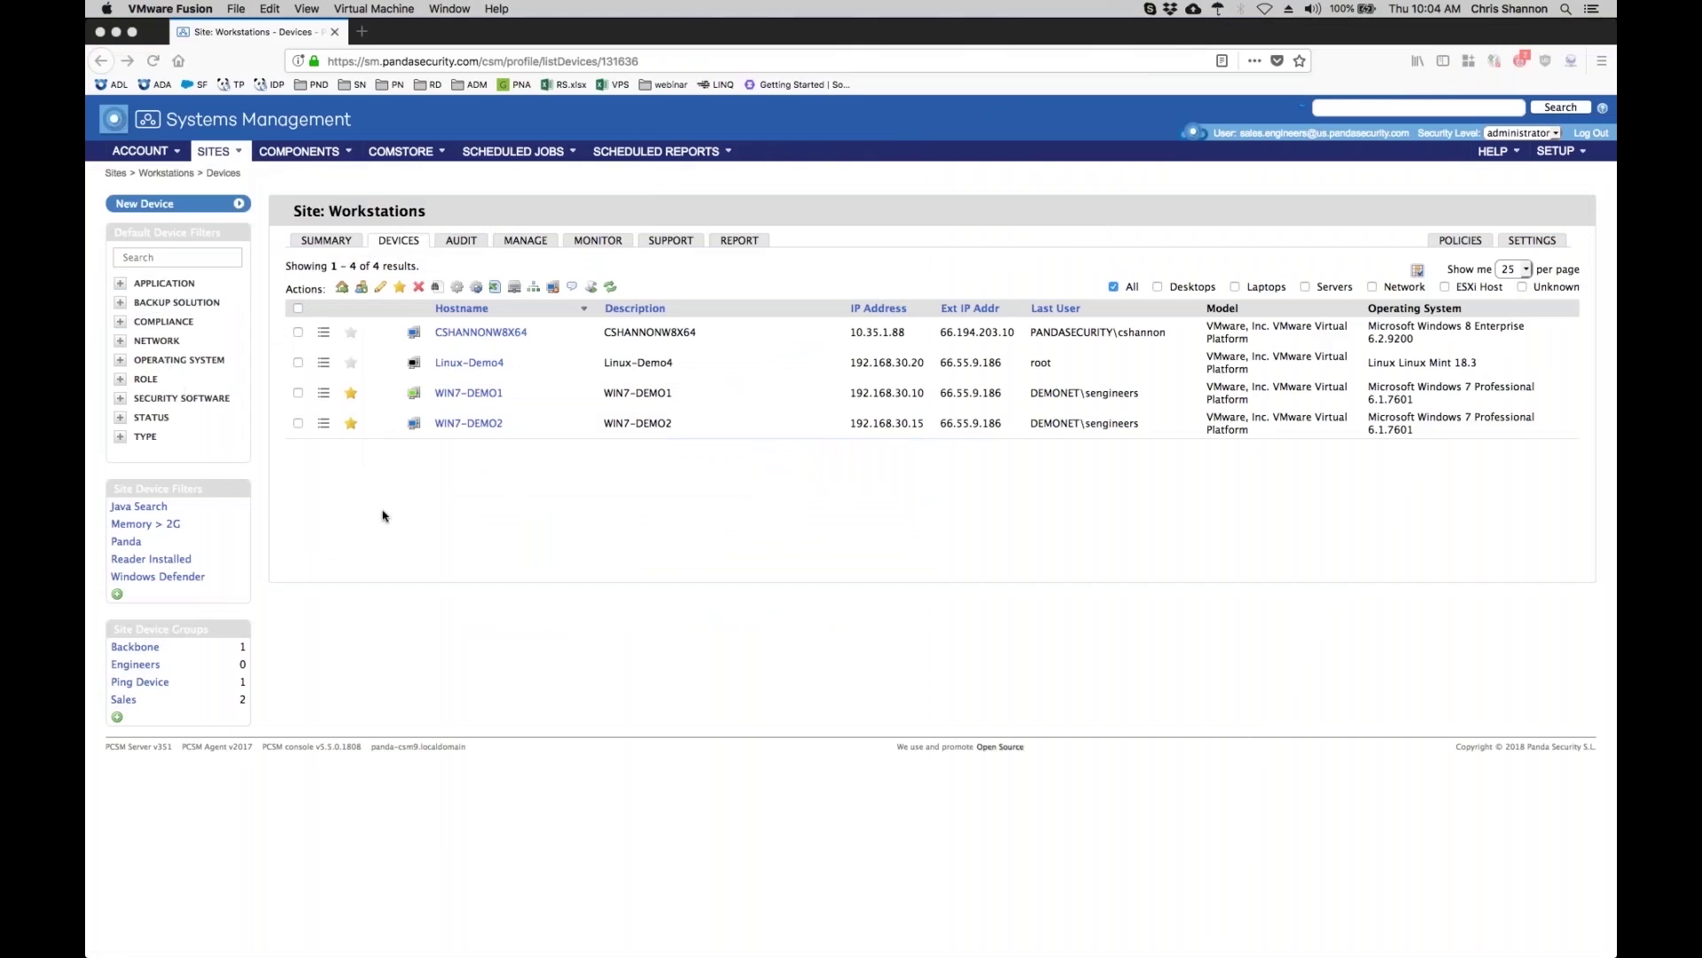
# - Tick and untick WIN7-DEMO1 in the device list, then return to the Sites list
pyautogui.click(303, 406)
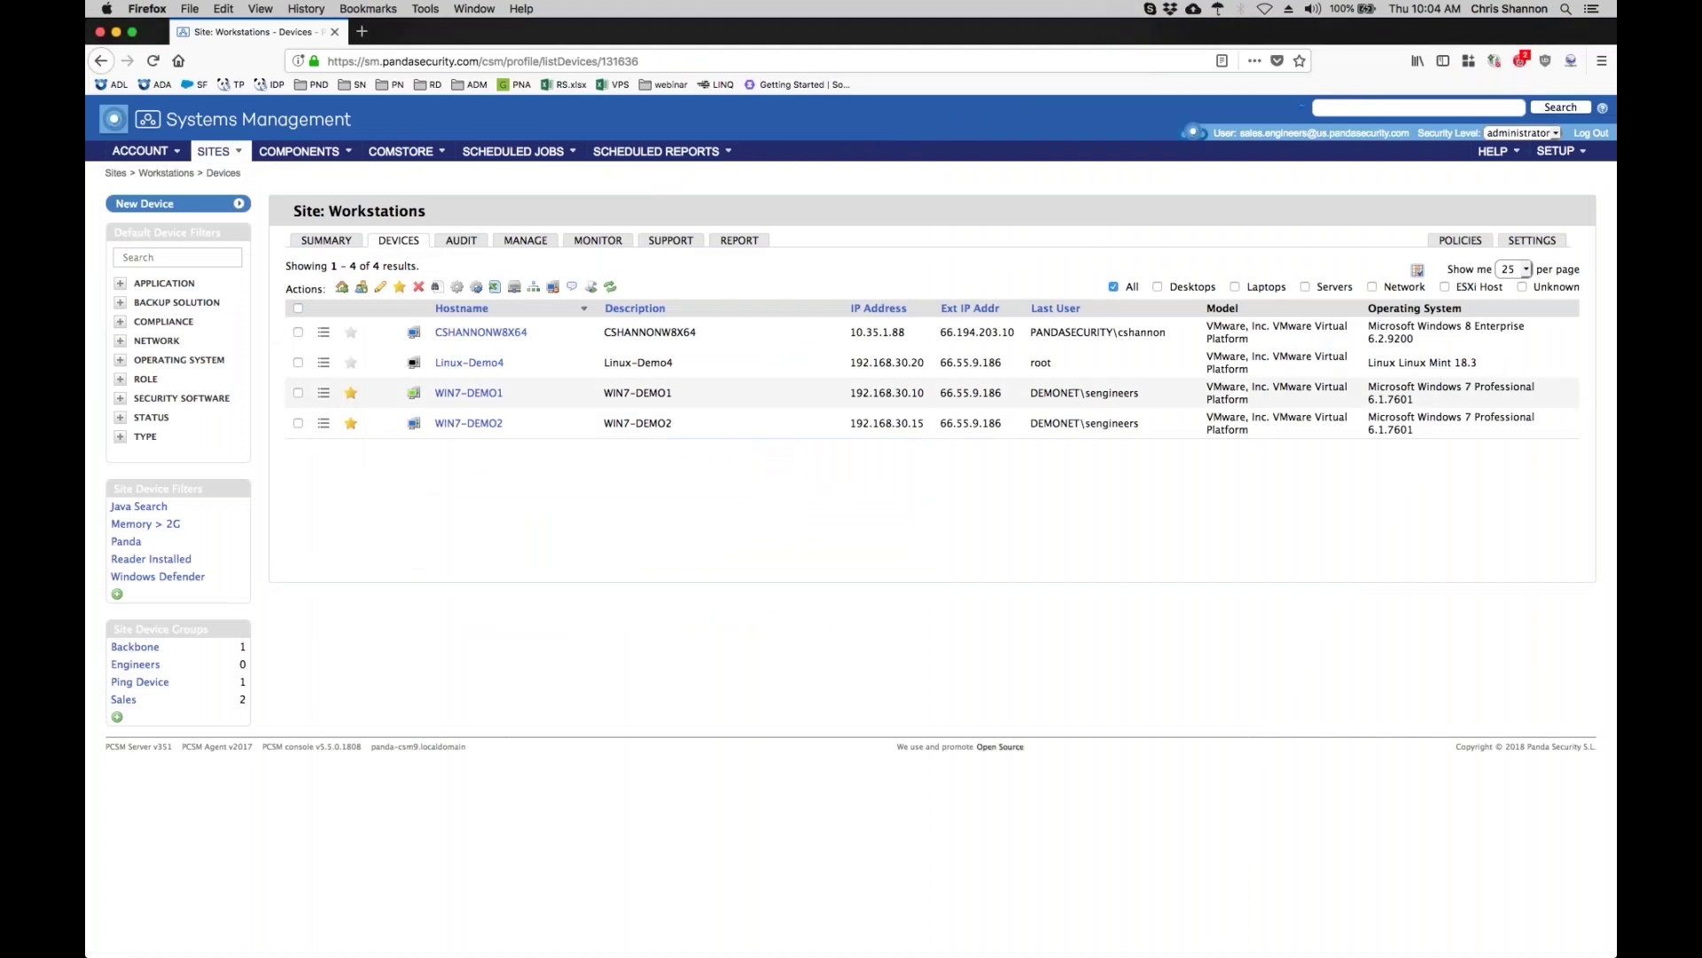
pyautogui.click(298, 394)
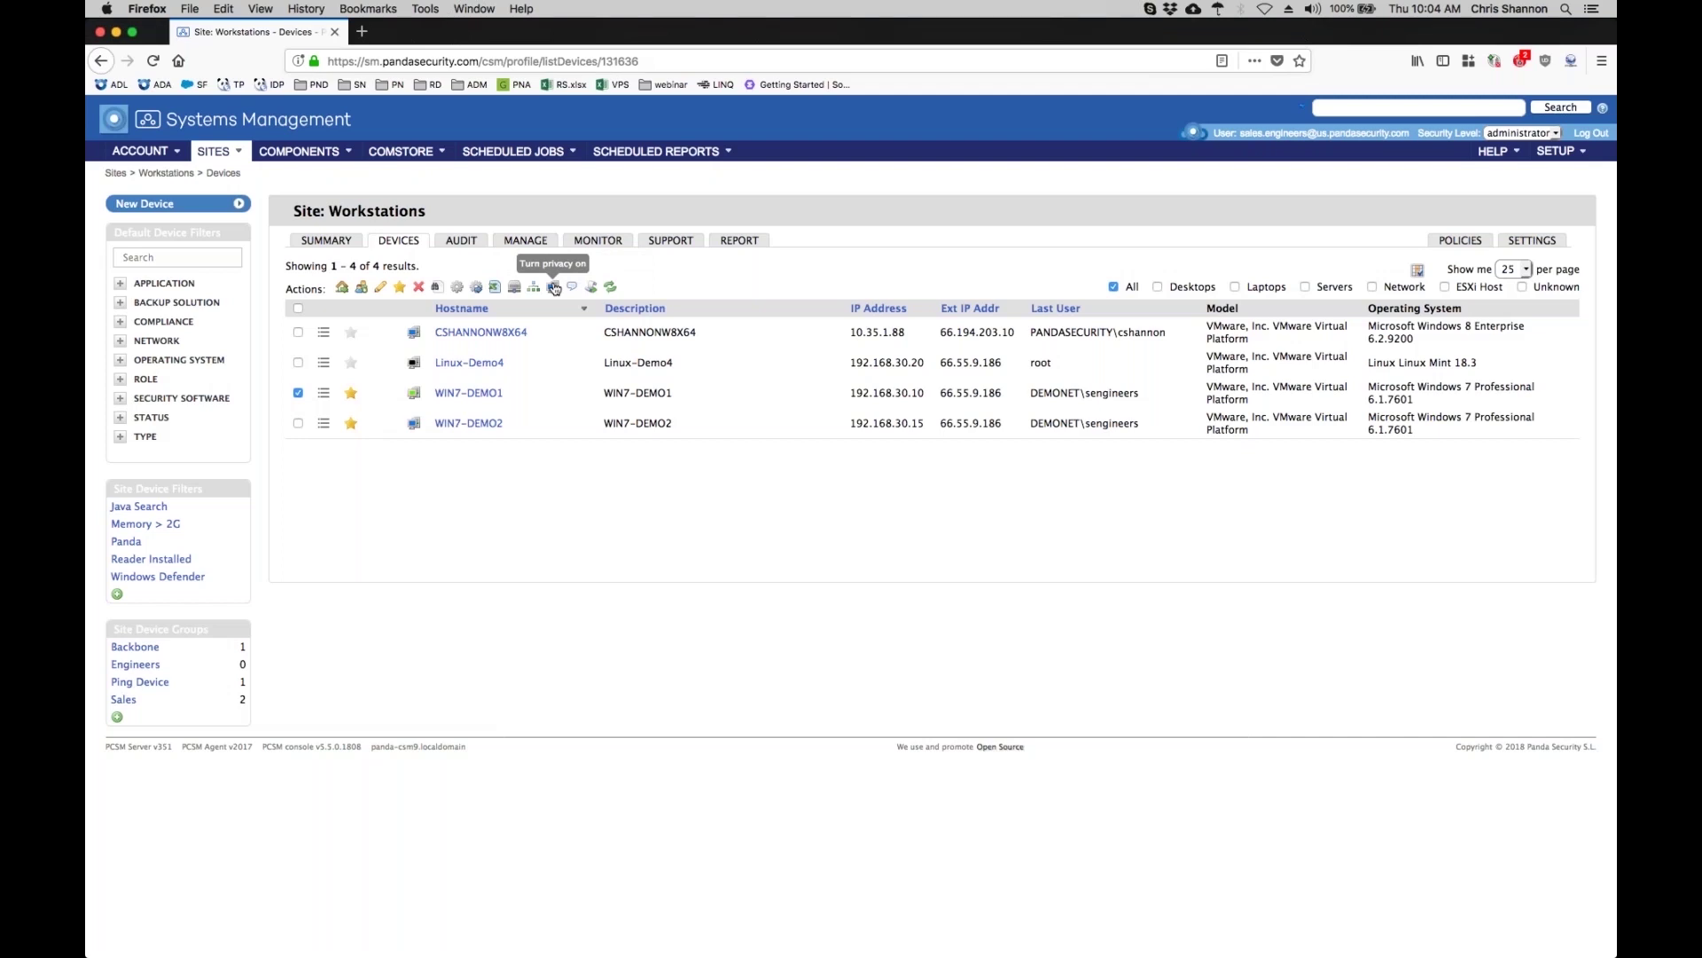
pyautogui.click(299, 394)
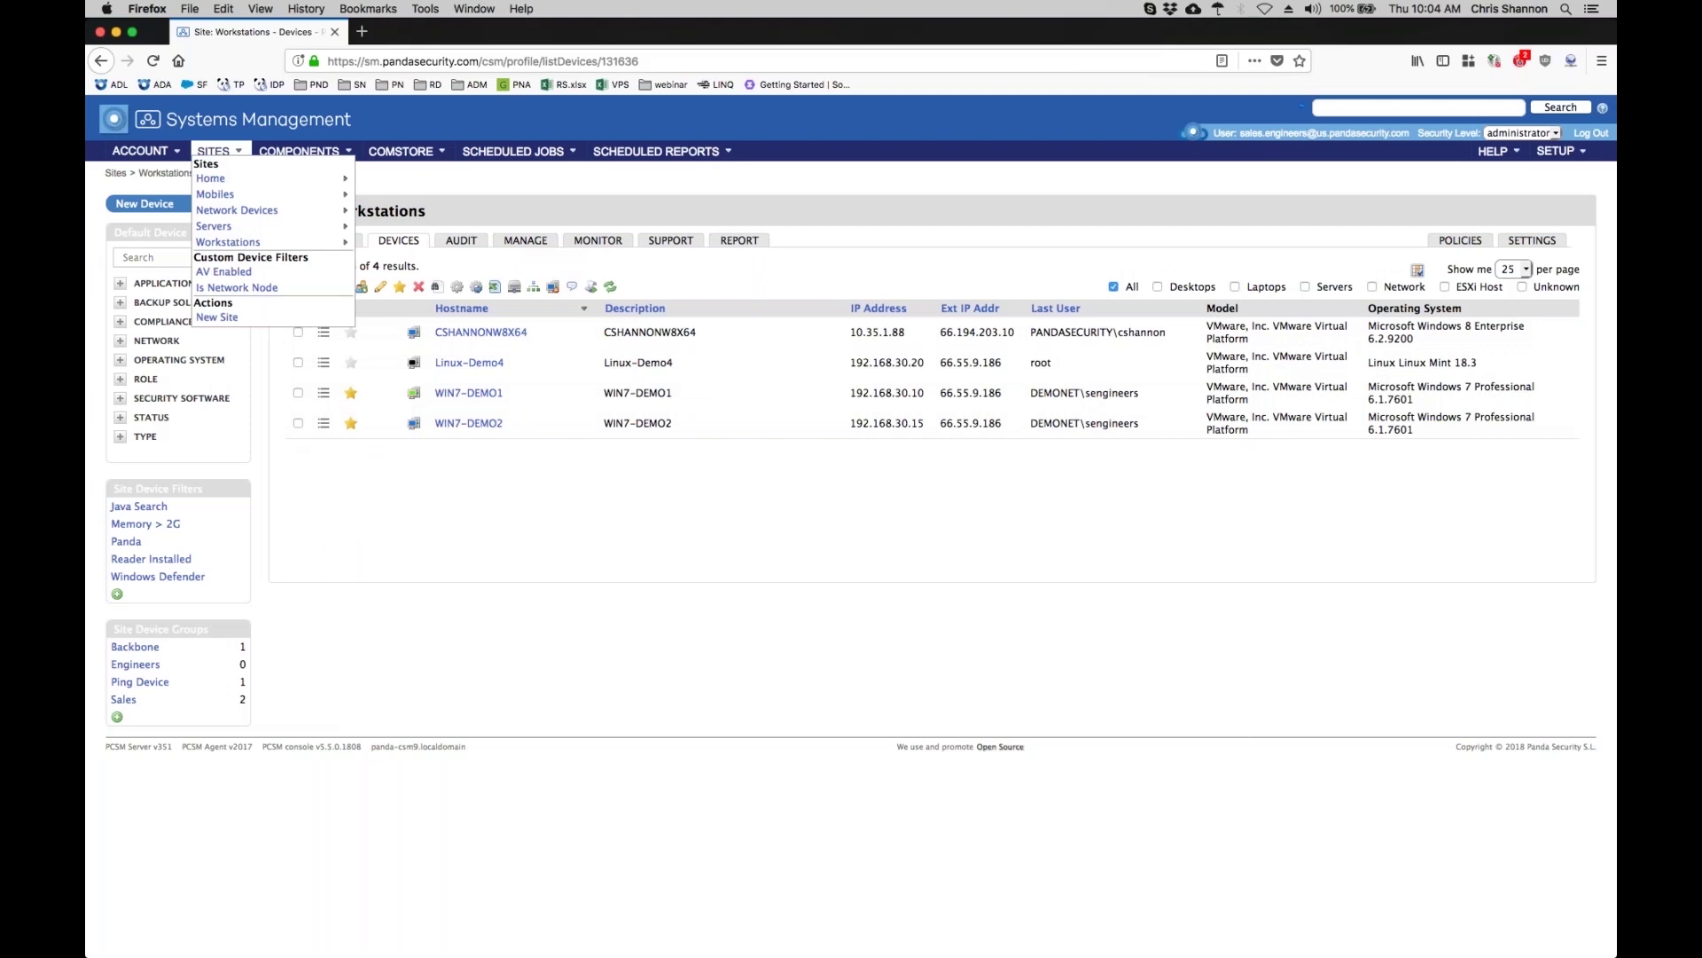
pyautogui.click(224, 157)
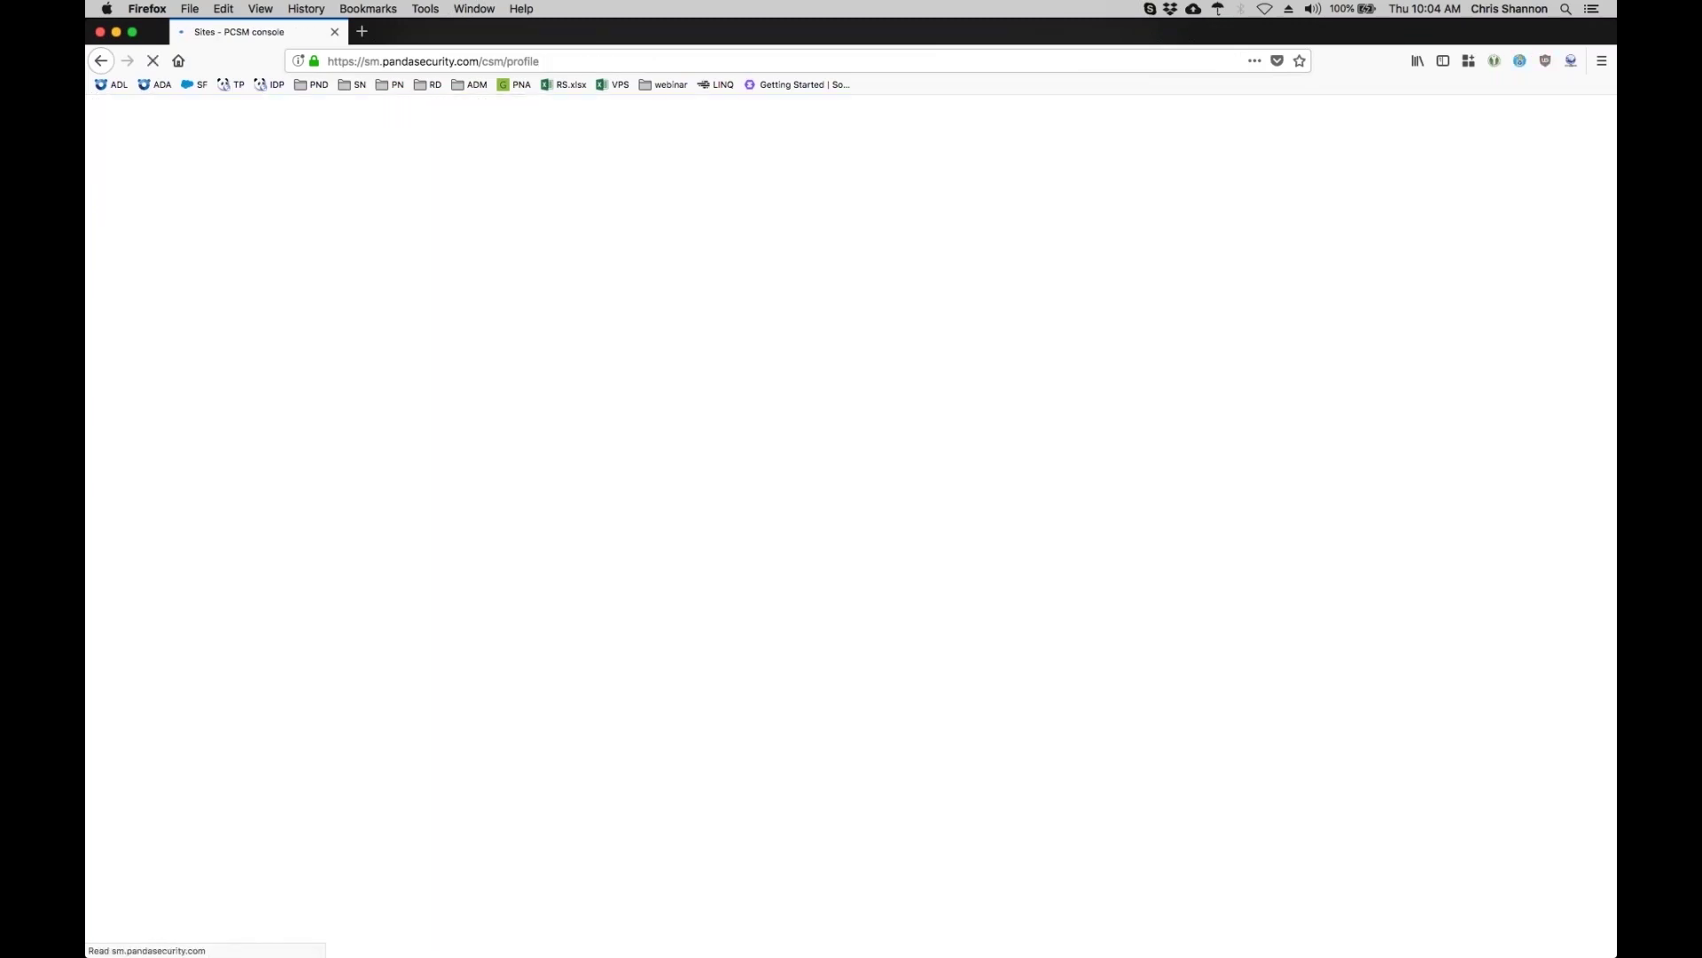
# - Open Workstations and its POLICIES tab showing 5 account policies and 1 site policy
pyautogui.moveTo(217, 152)
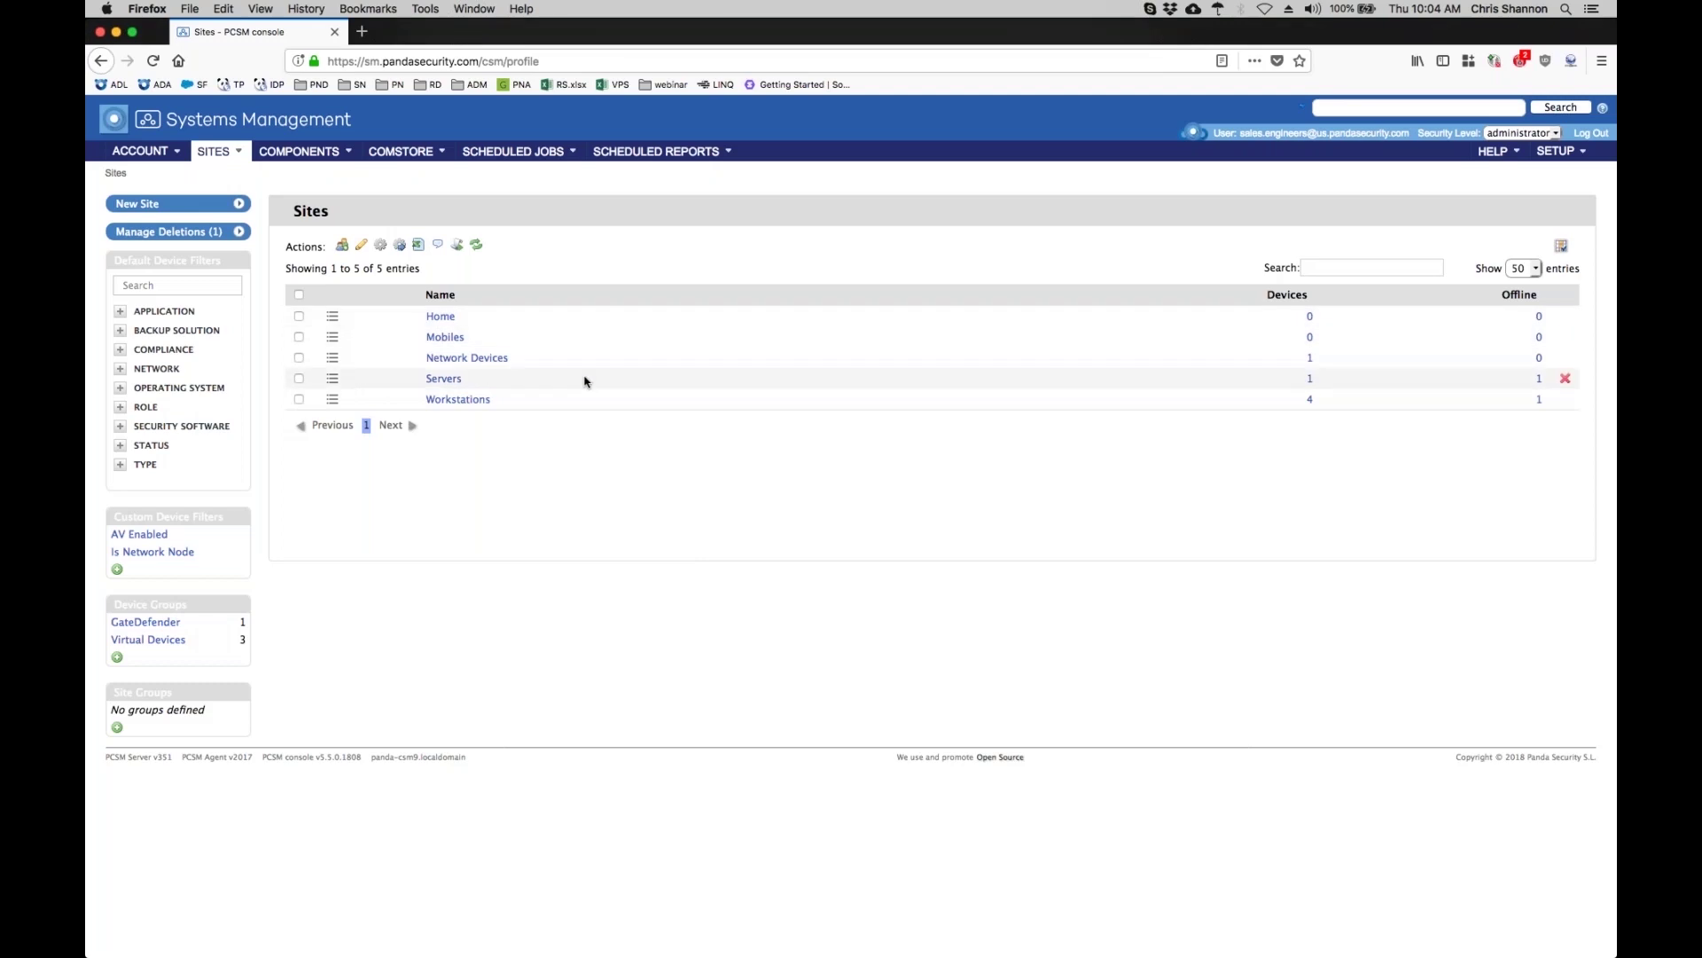
pyautogui.click(479, 400)
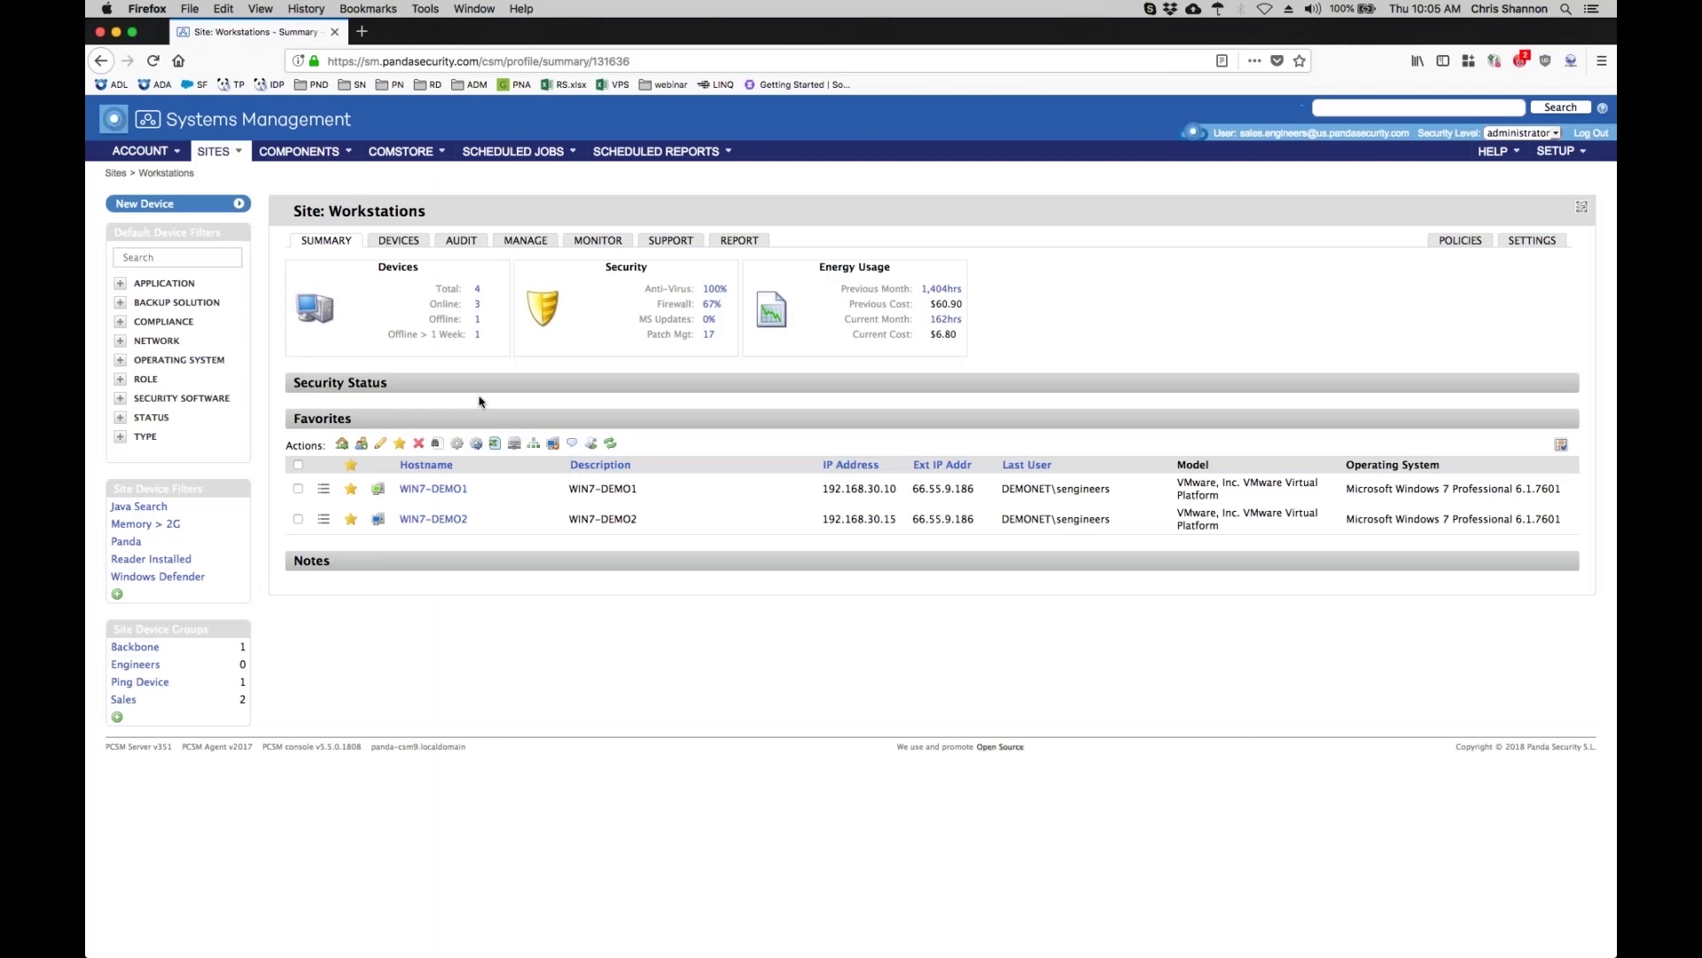
pyautogui.click(1459, 240)
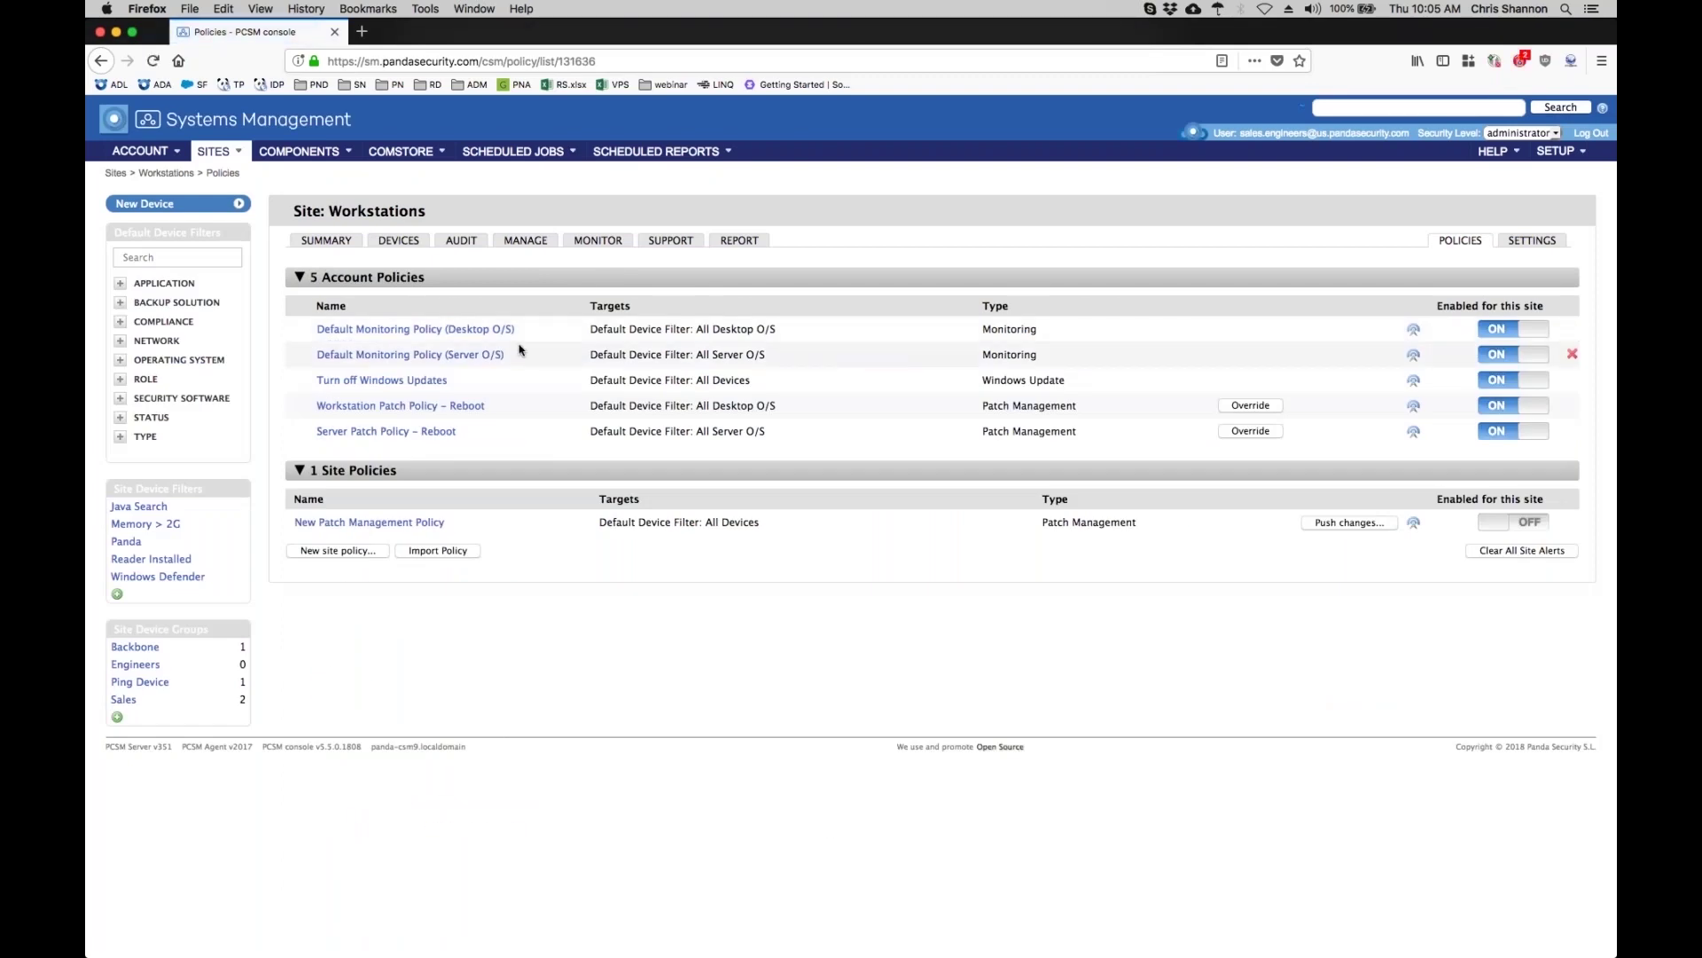
# - Edit the Memory monitor (95% for 10 minutes, Moderate) in Default Monitoring Policy (Desktop O/S)
pyautogui.click(450, 333)
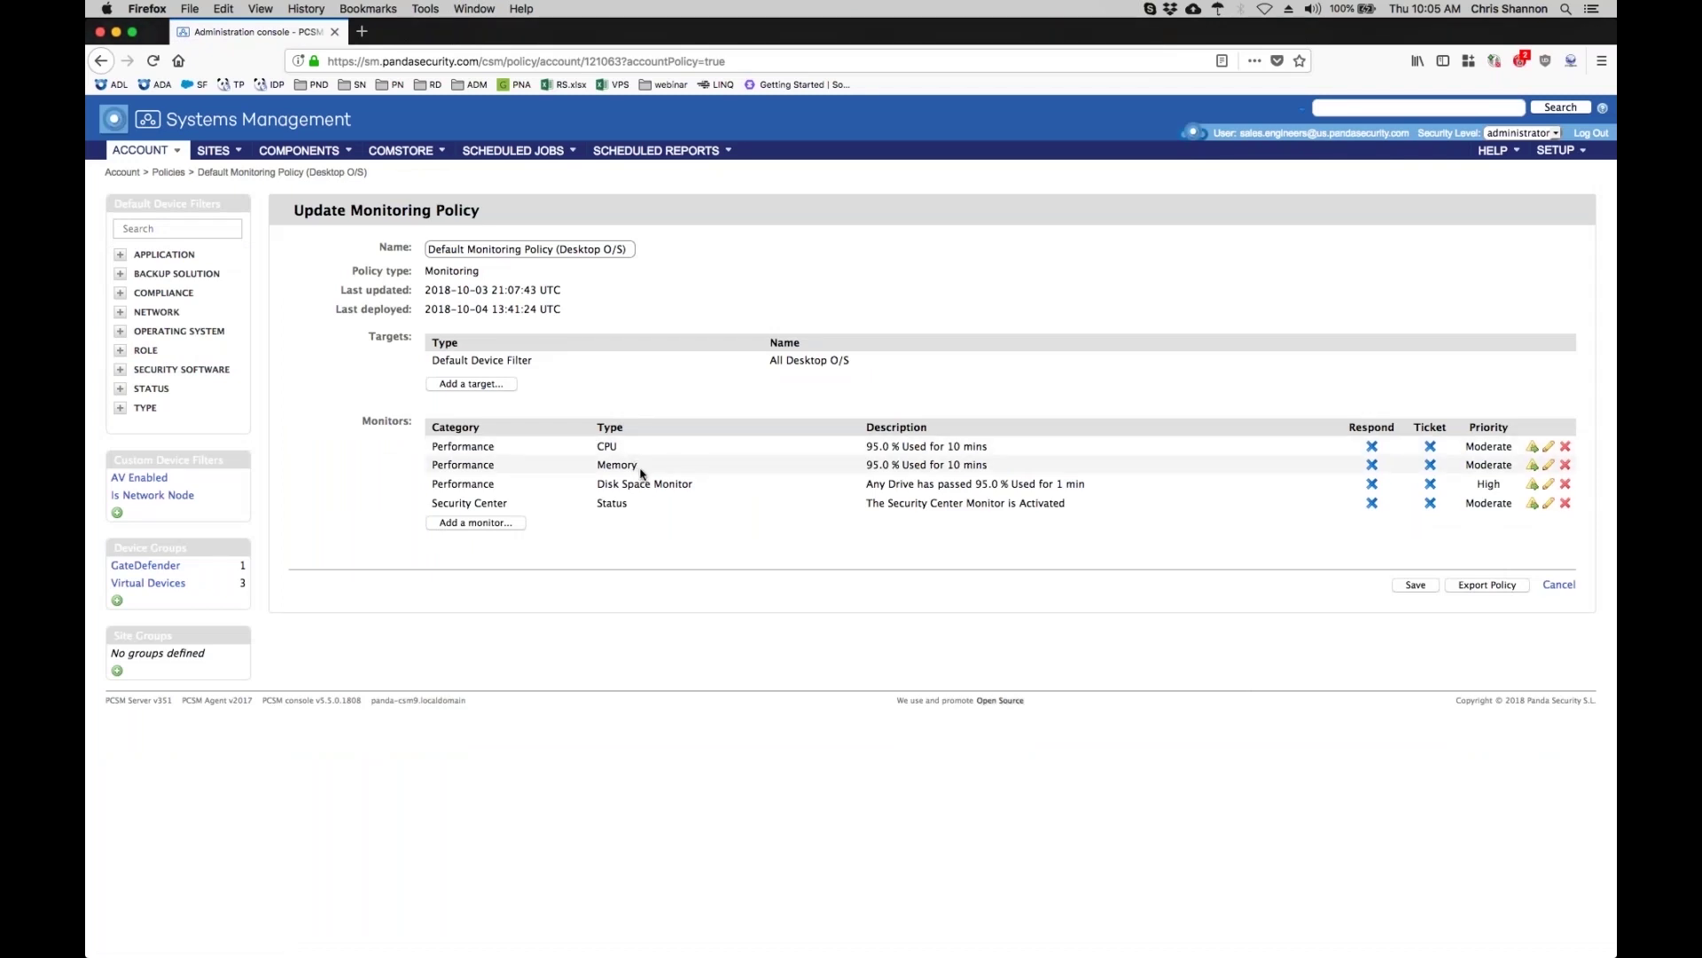
pyautogui.click(1550, 467)
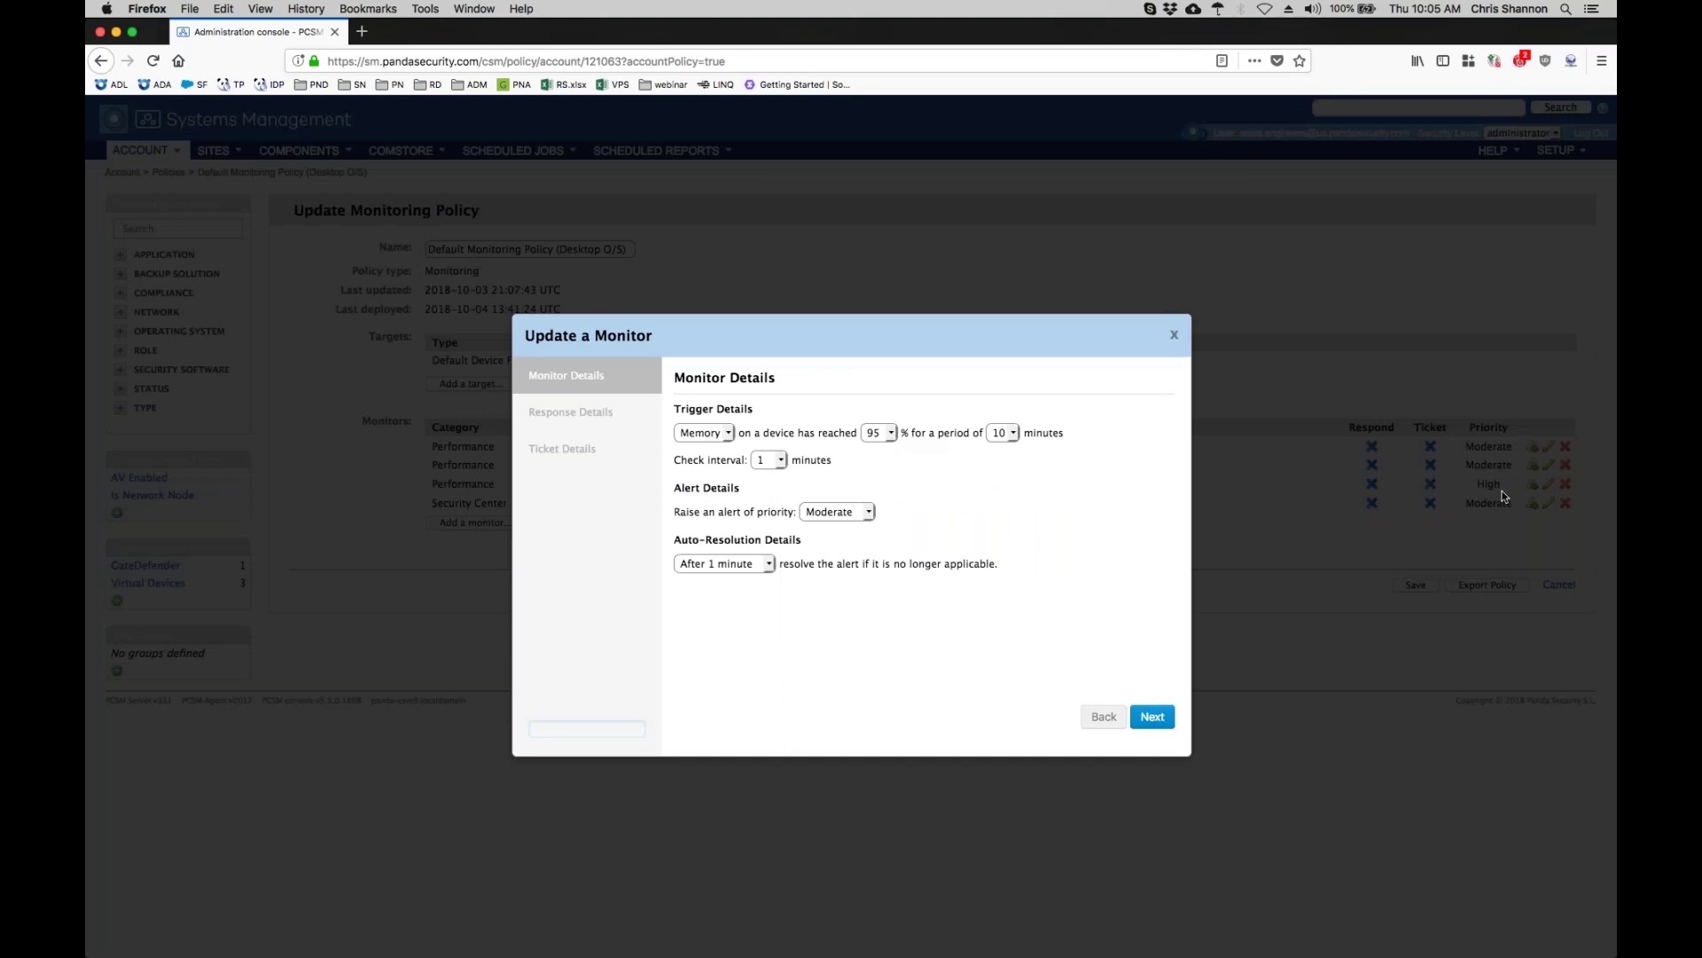
# - Set the Memory monitor to email alerts to Default recipients and submit the change
pyautogui.click(1168, 725)
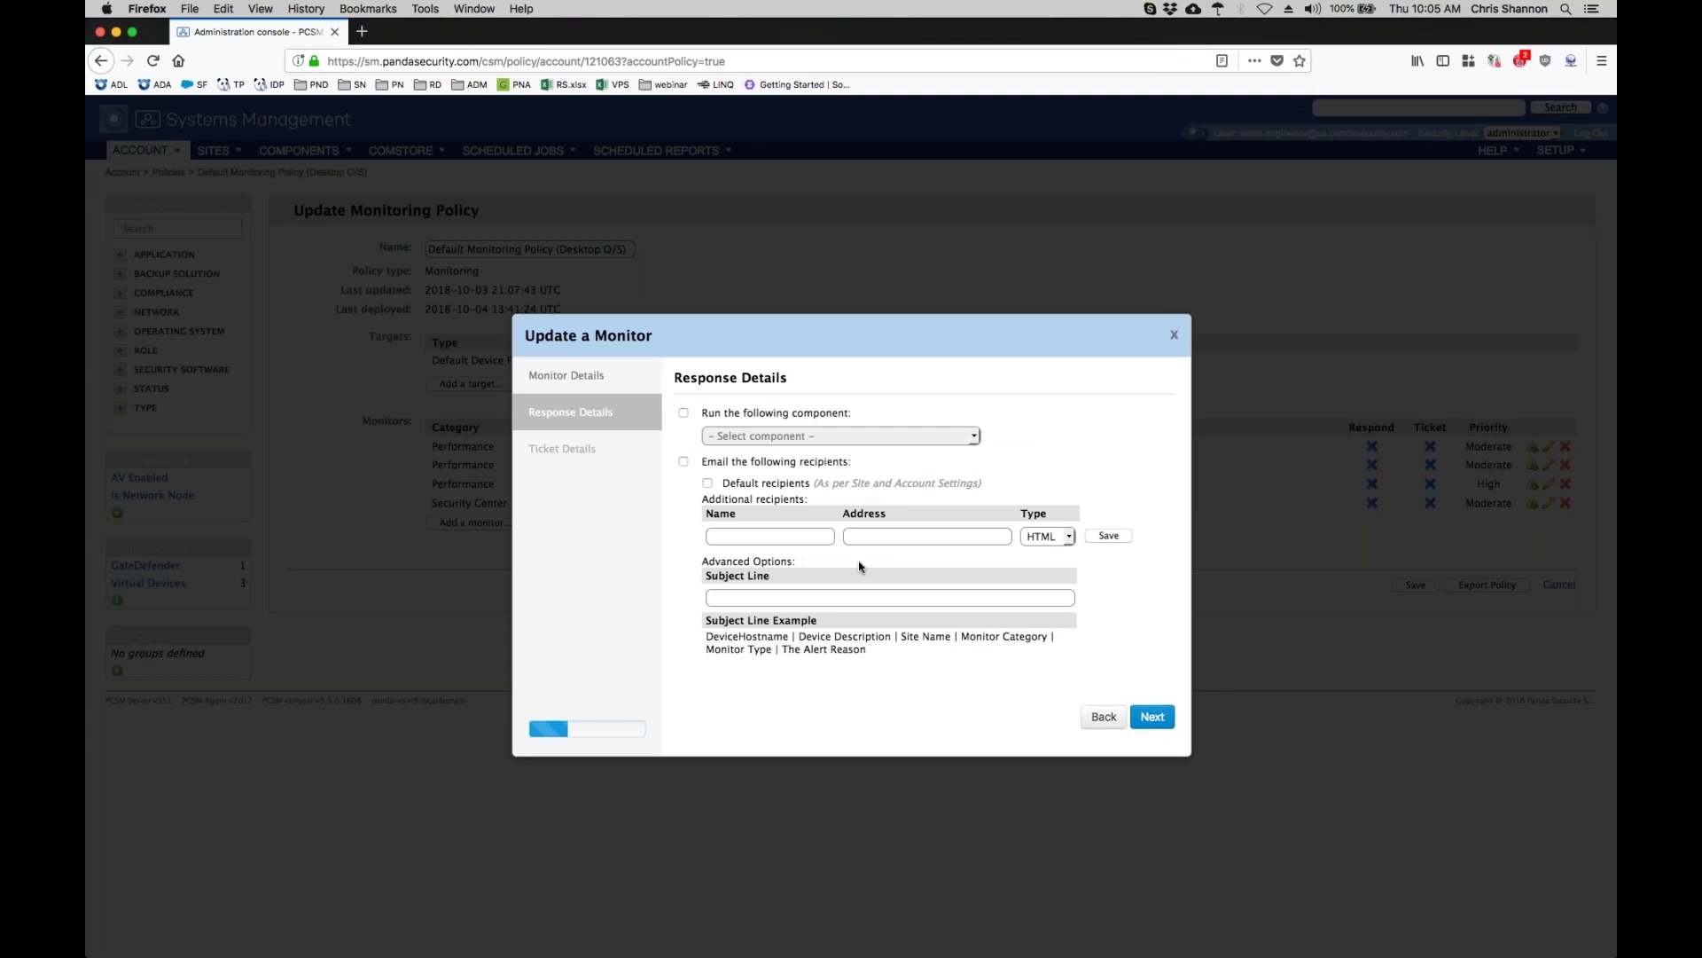
pyautogui.click(683, 462)
pyautogui.click(708, 483)
pyautogui.click(718, 534)
pyautogui.click(1153, 717)
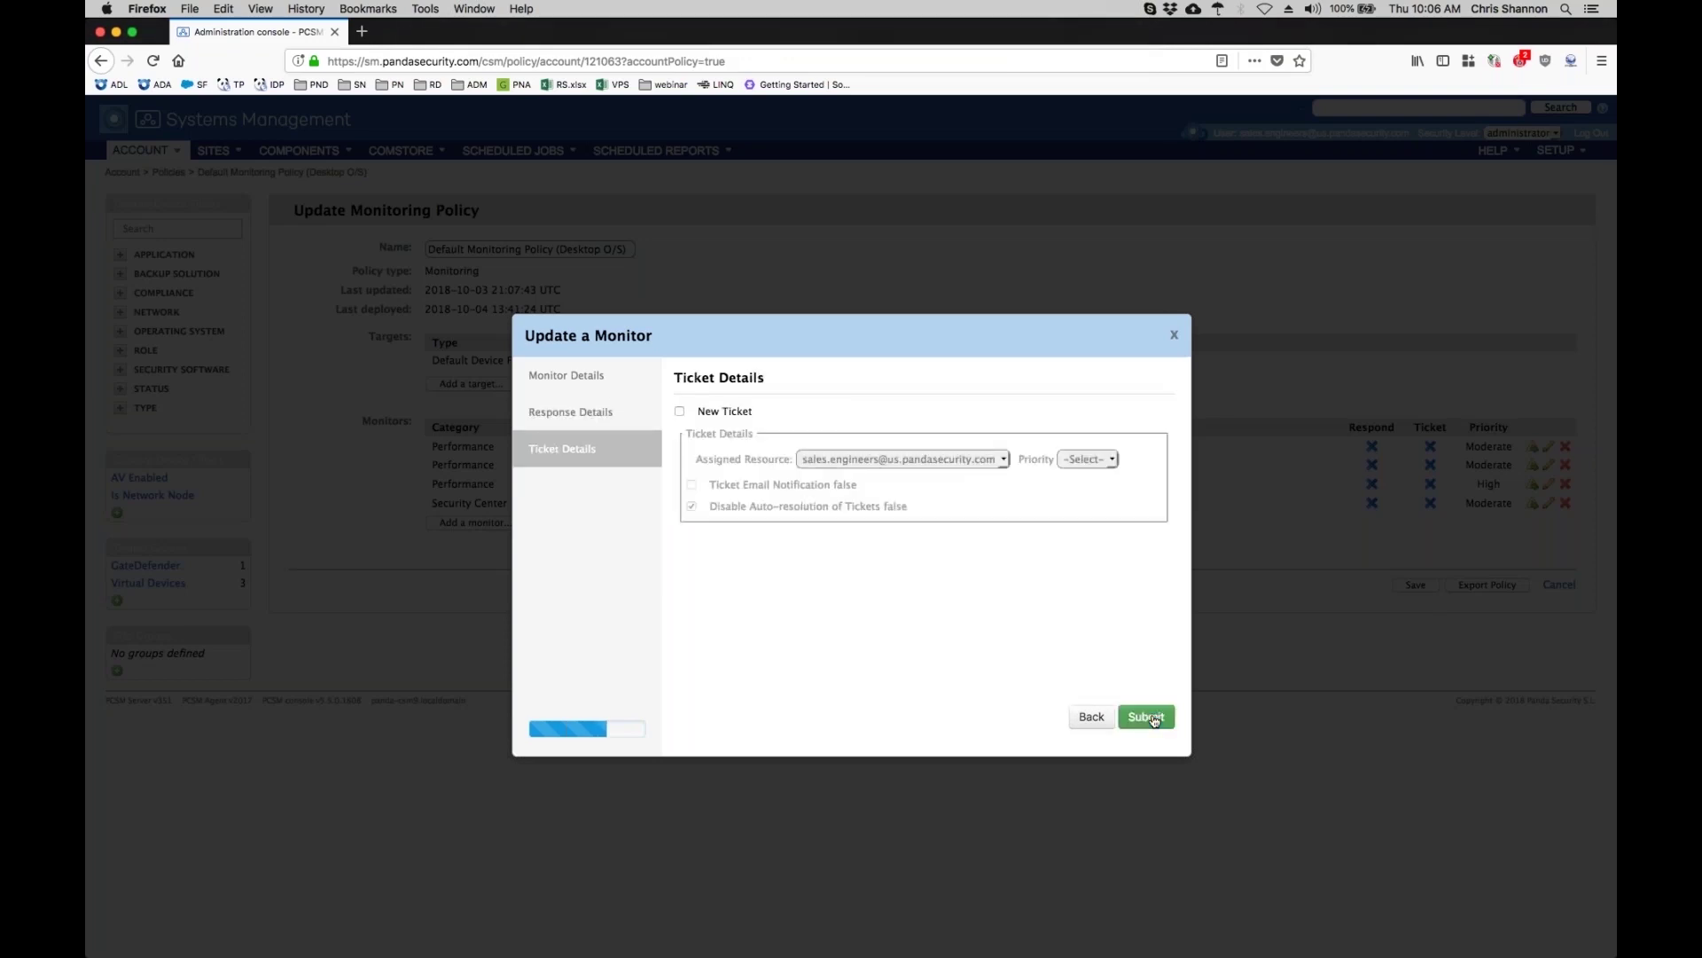
pyautogui.click(1148, 718)
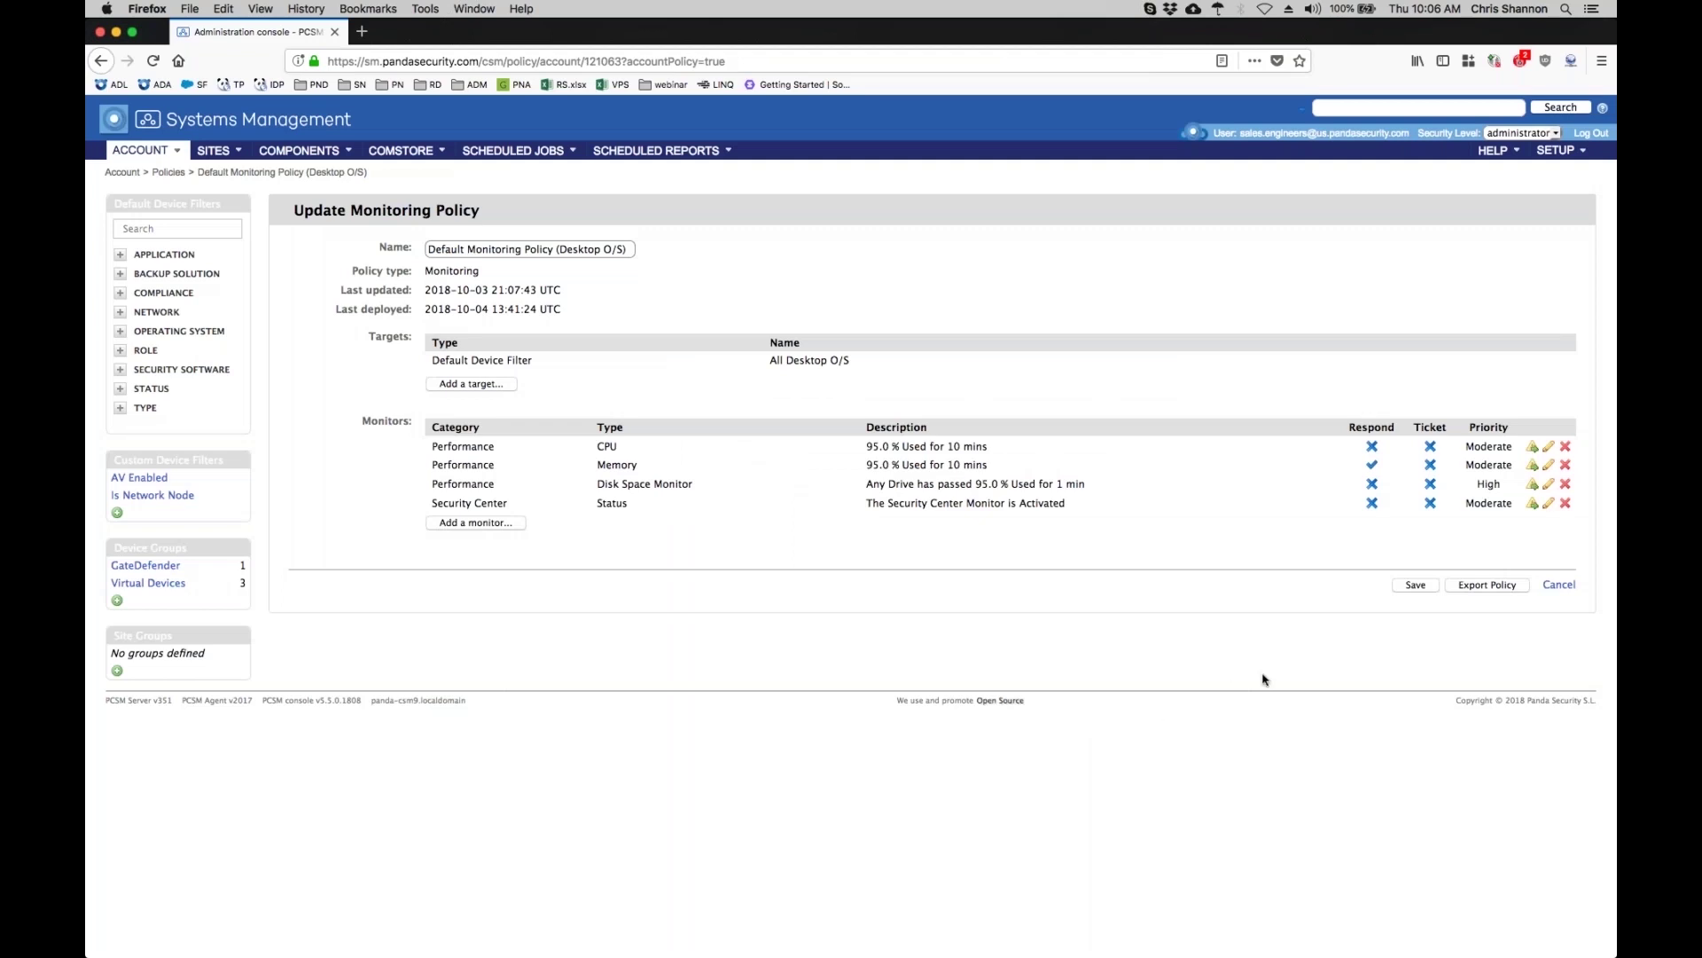
# - Save the Default Monitoring Policy (Desktop O/S) and push its changes to all targets
pyautogui.click(1409, 586)
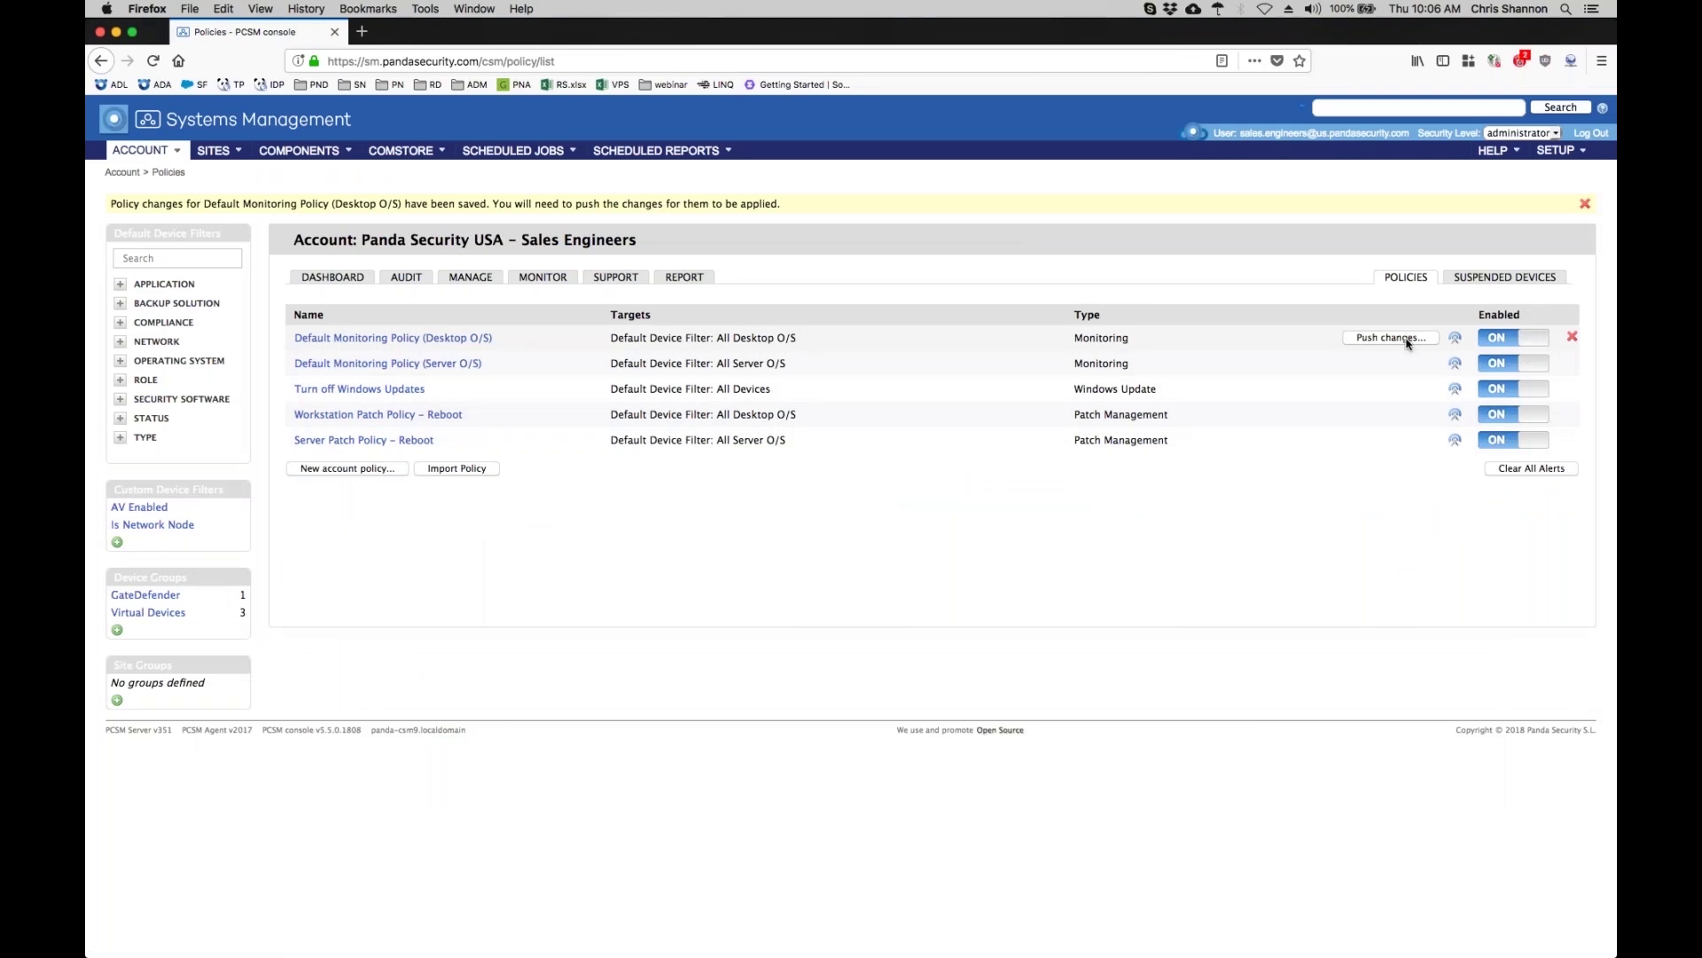
pyautogui.click(1408, 340)
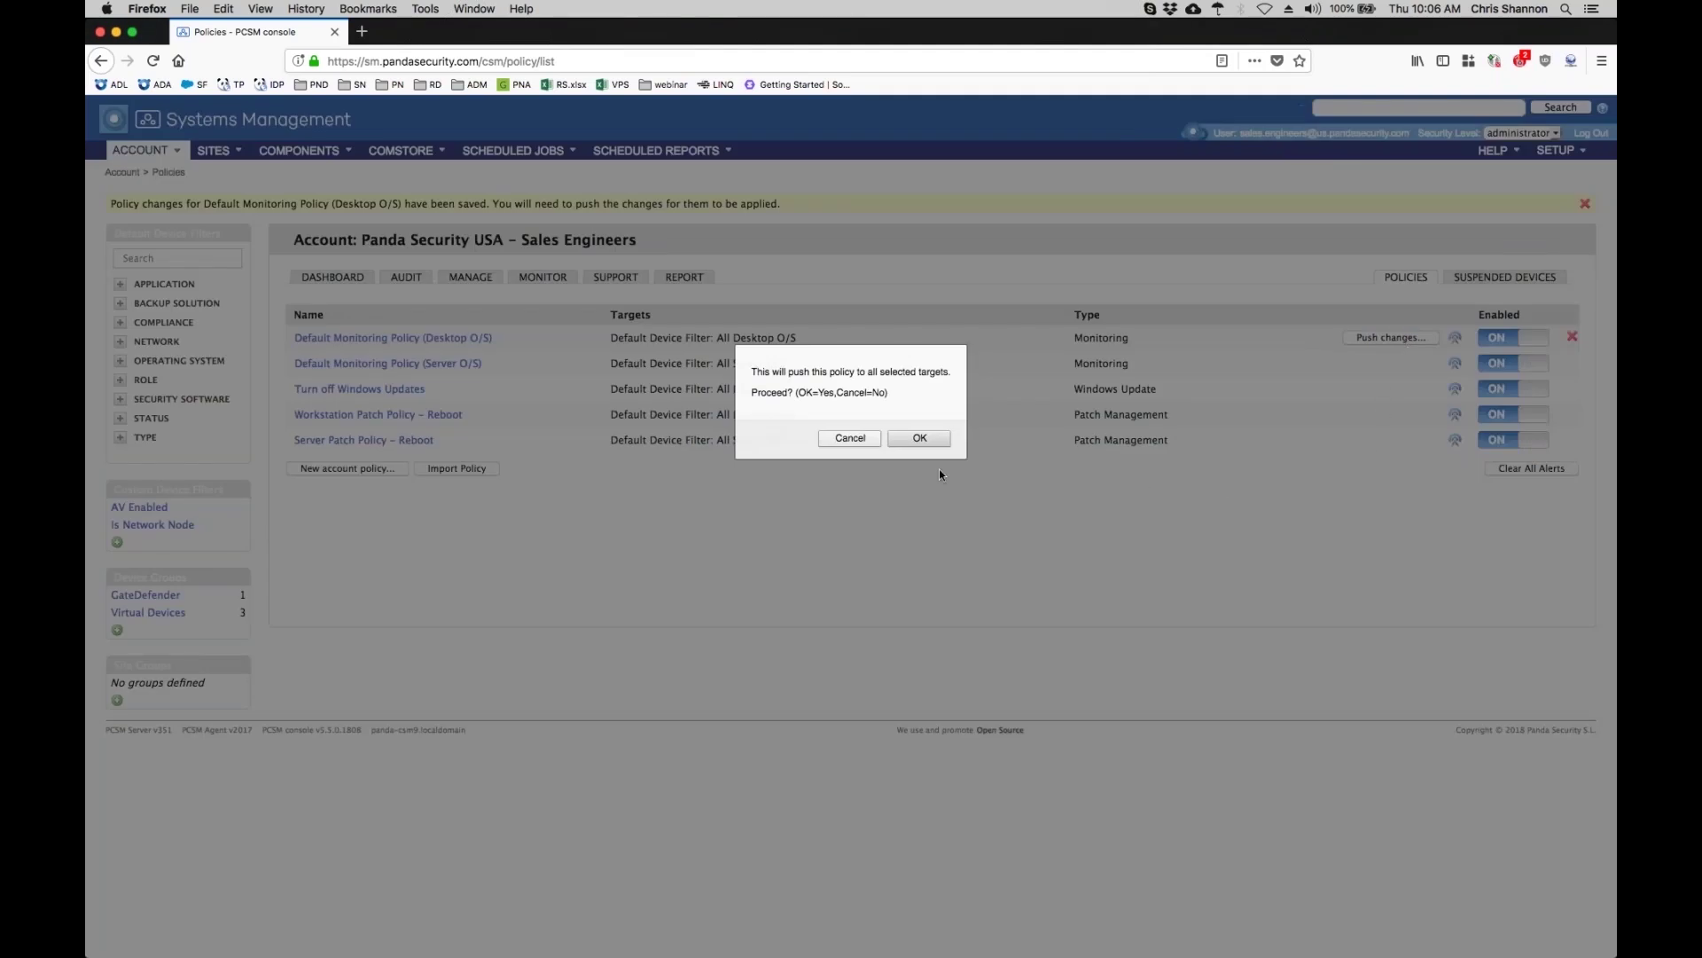
pyautogui.click(920, 438)
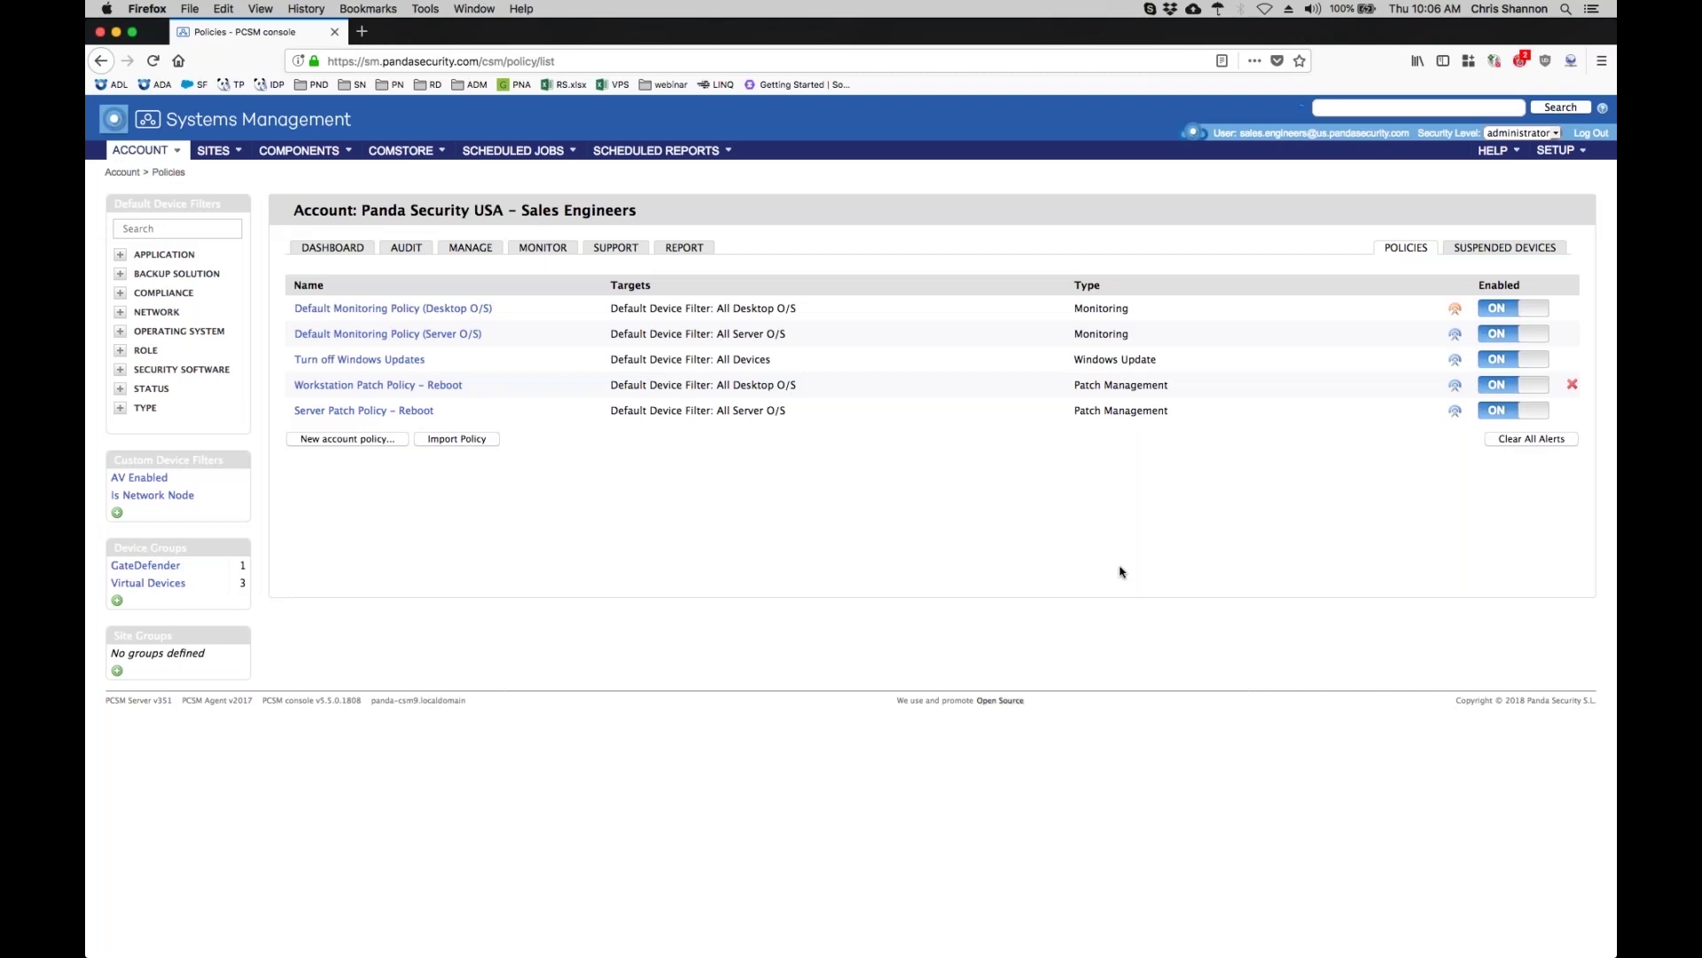
pyautogui.moveTo(207, 155)
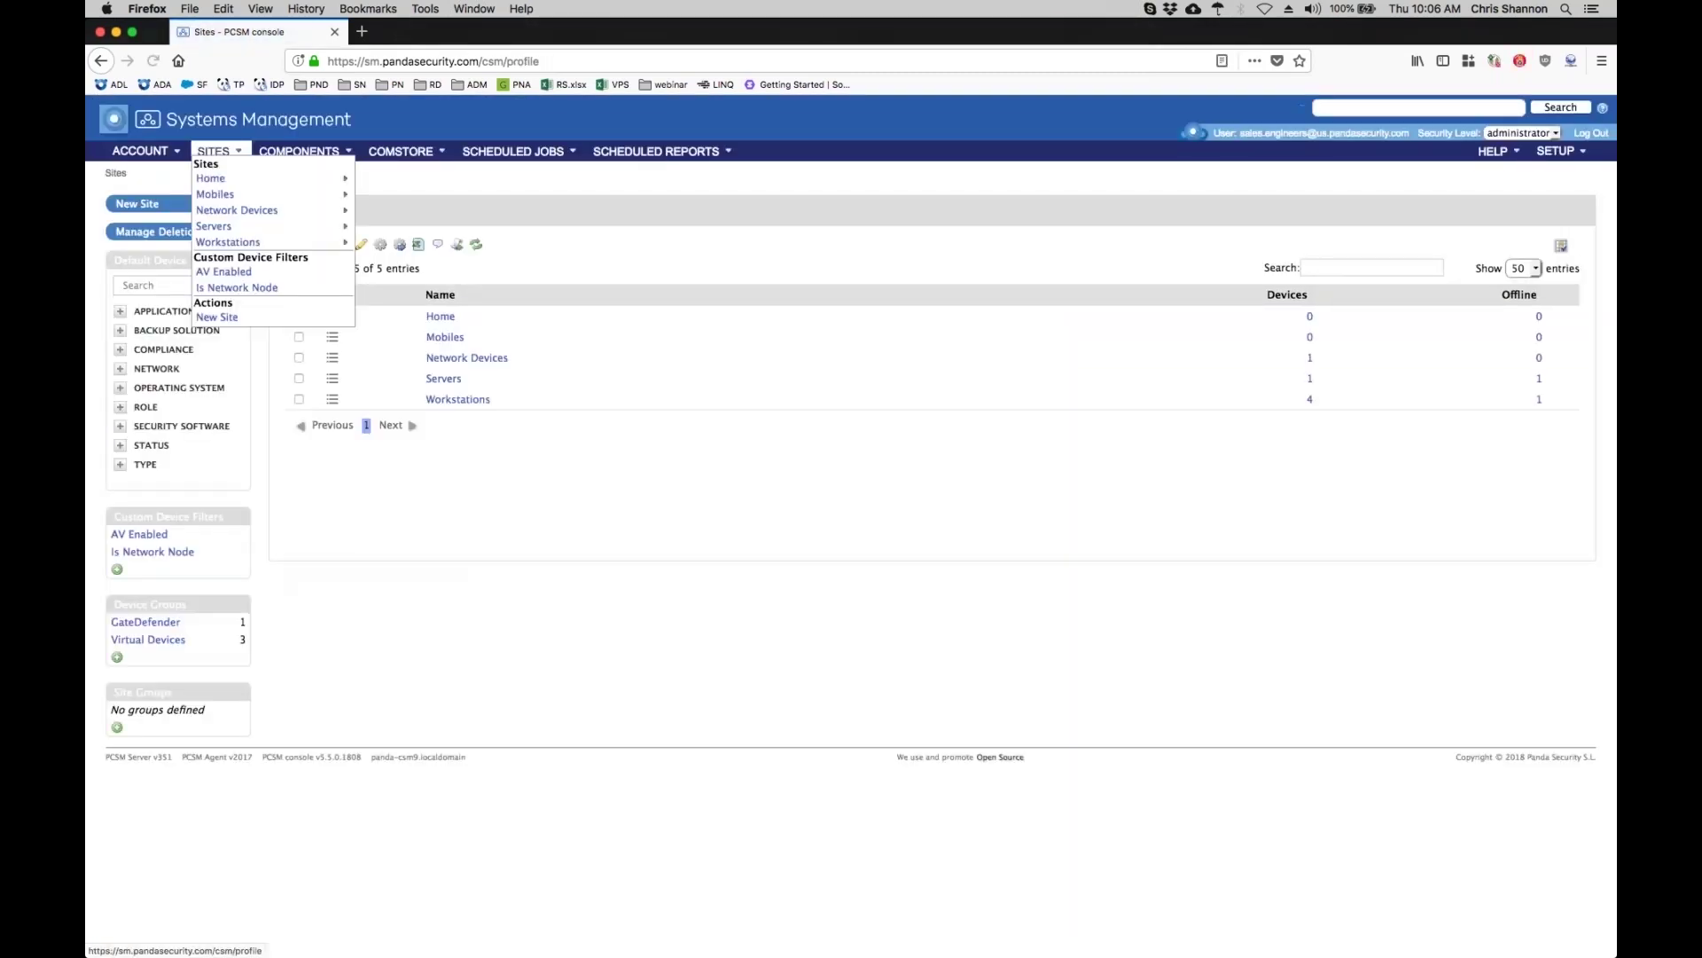
# - Start a new Monitoring site policy from the Workstations site's POLICIES tab
pyautogui.click(482, 404)
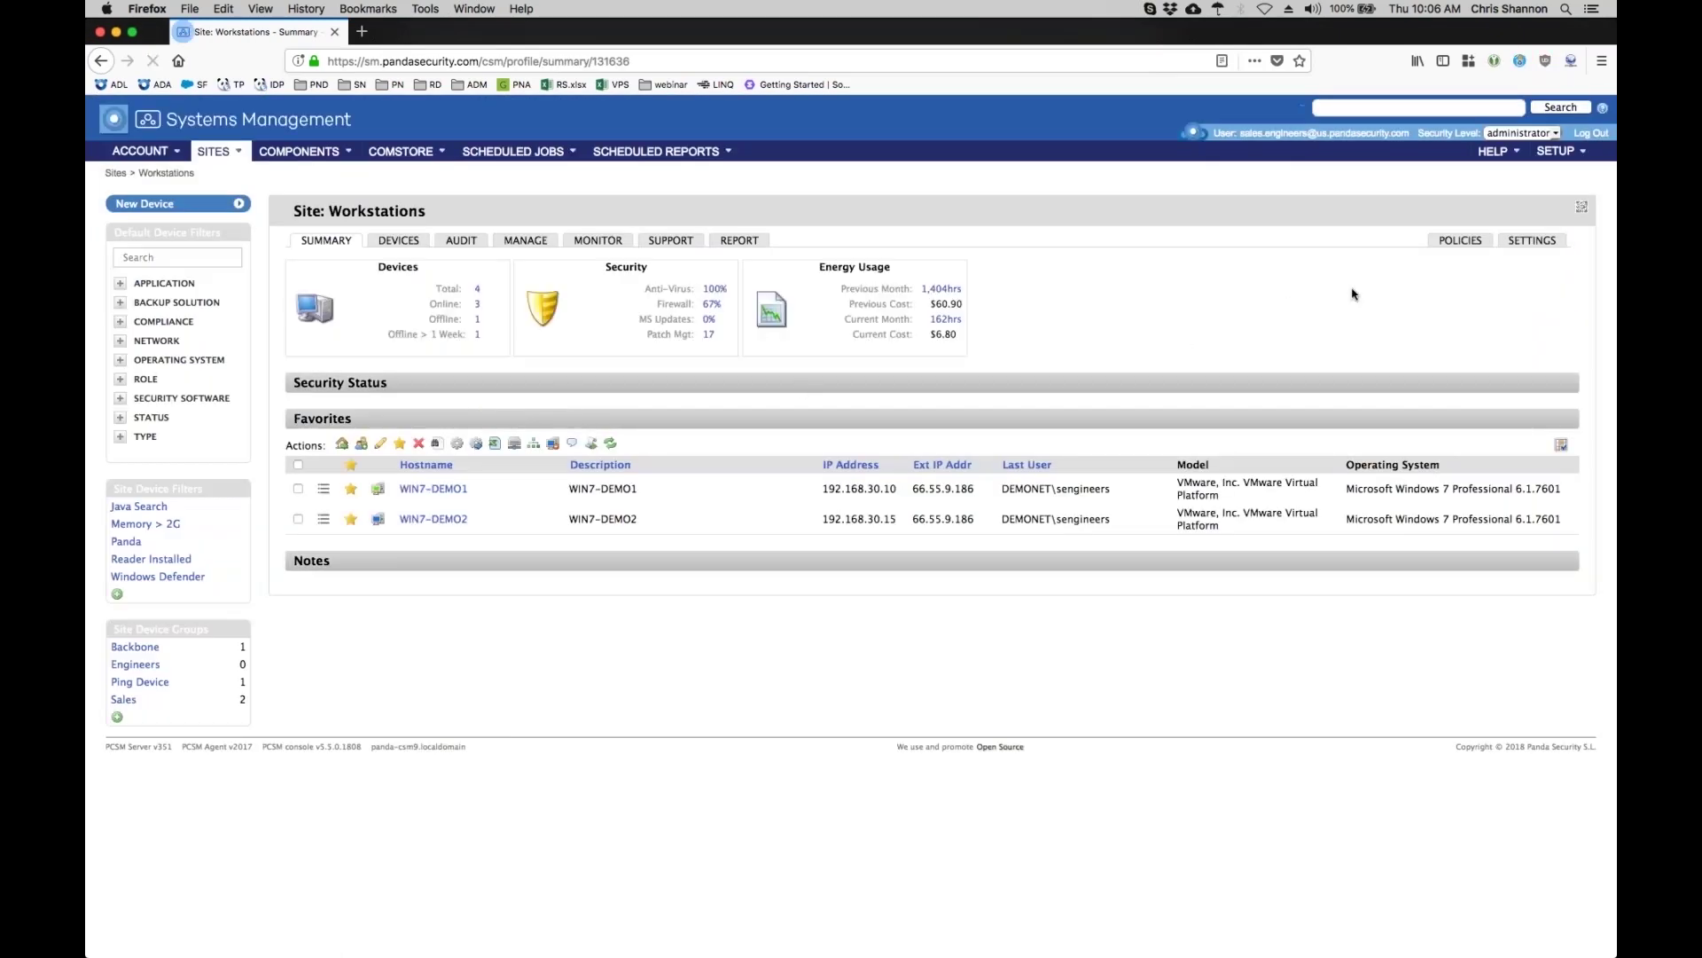
pyautogui.click(1465, 243)
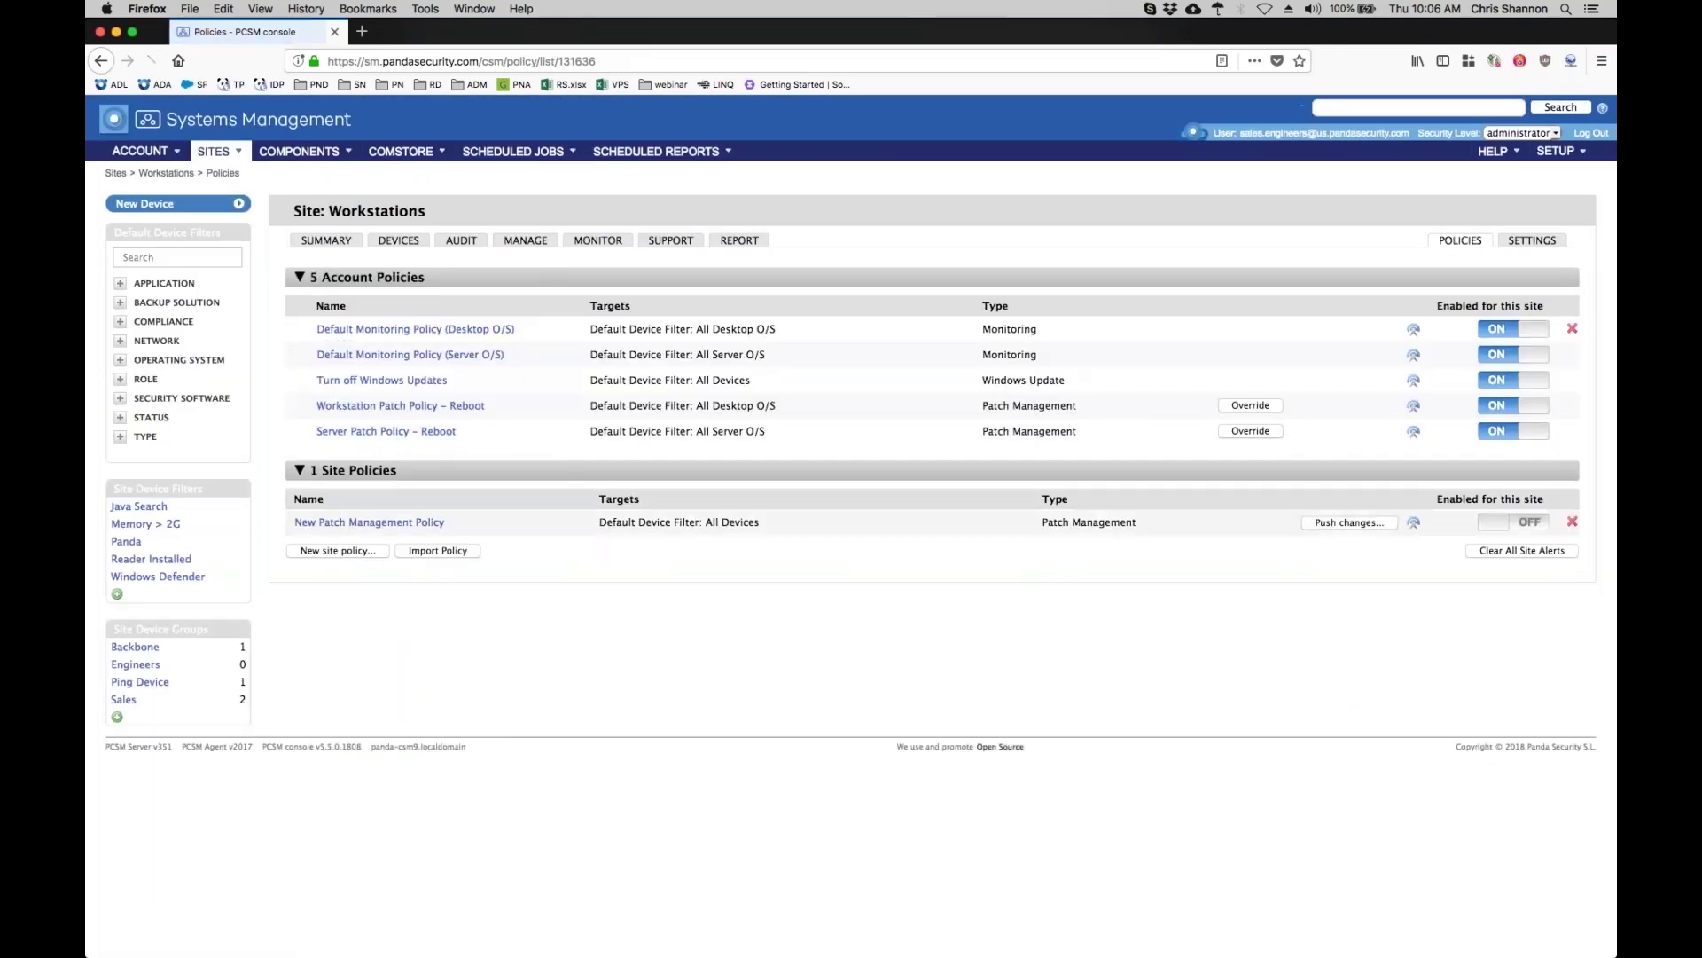
pyautogui.click(324, 552)
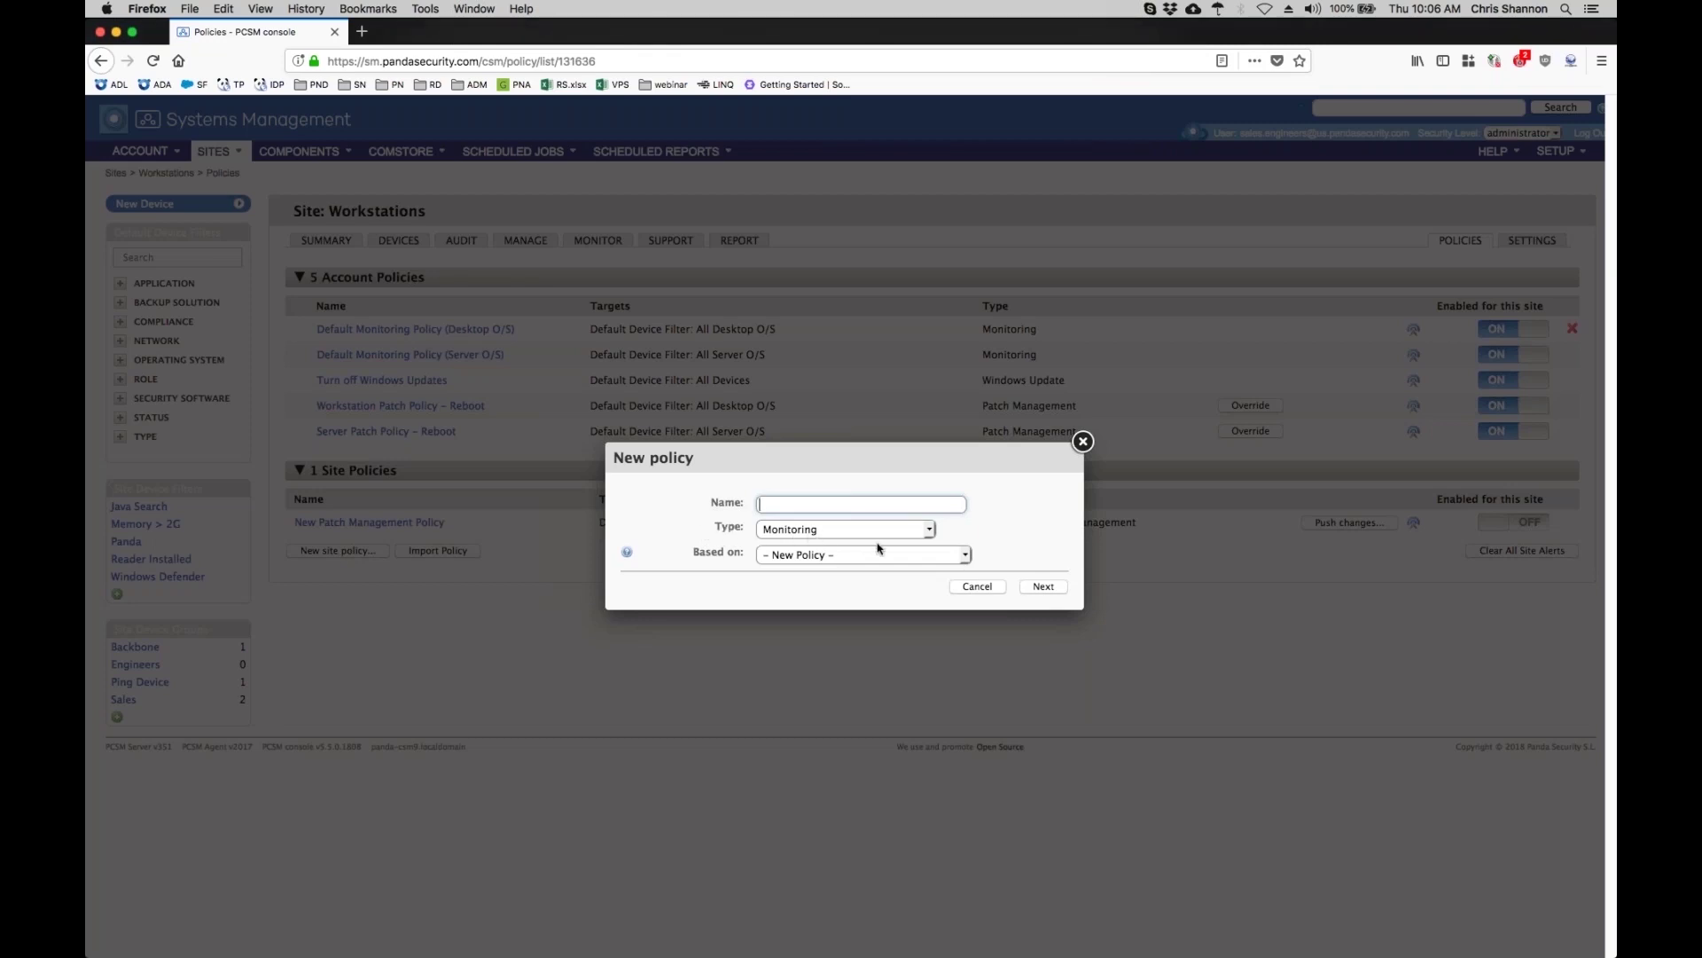
# - Create the New Monitoring Policy and start adding a target by listing the available target types
pyautogui.click(1044, 589)
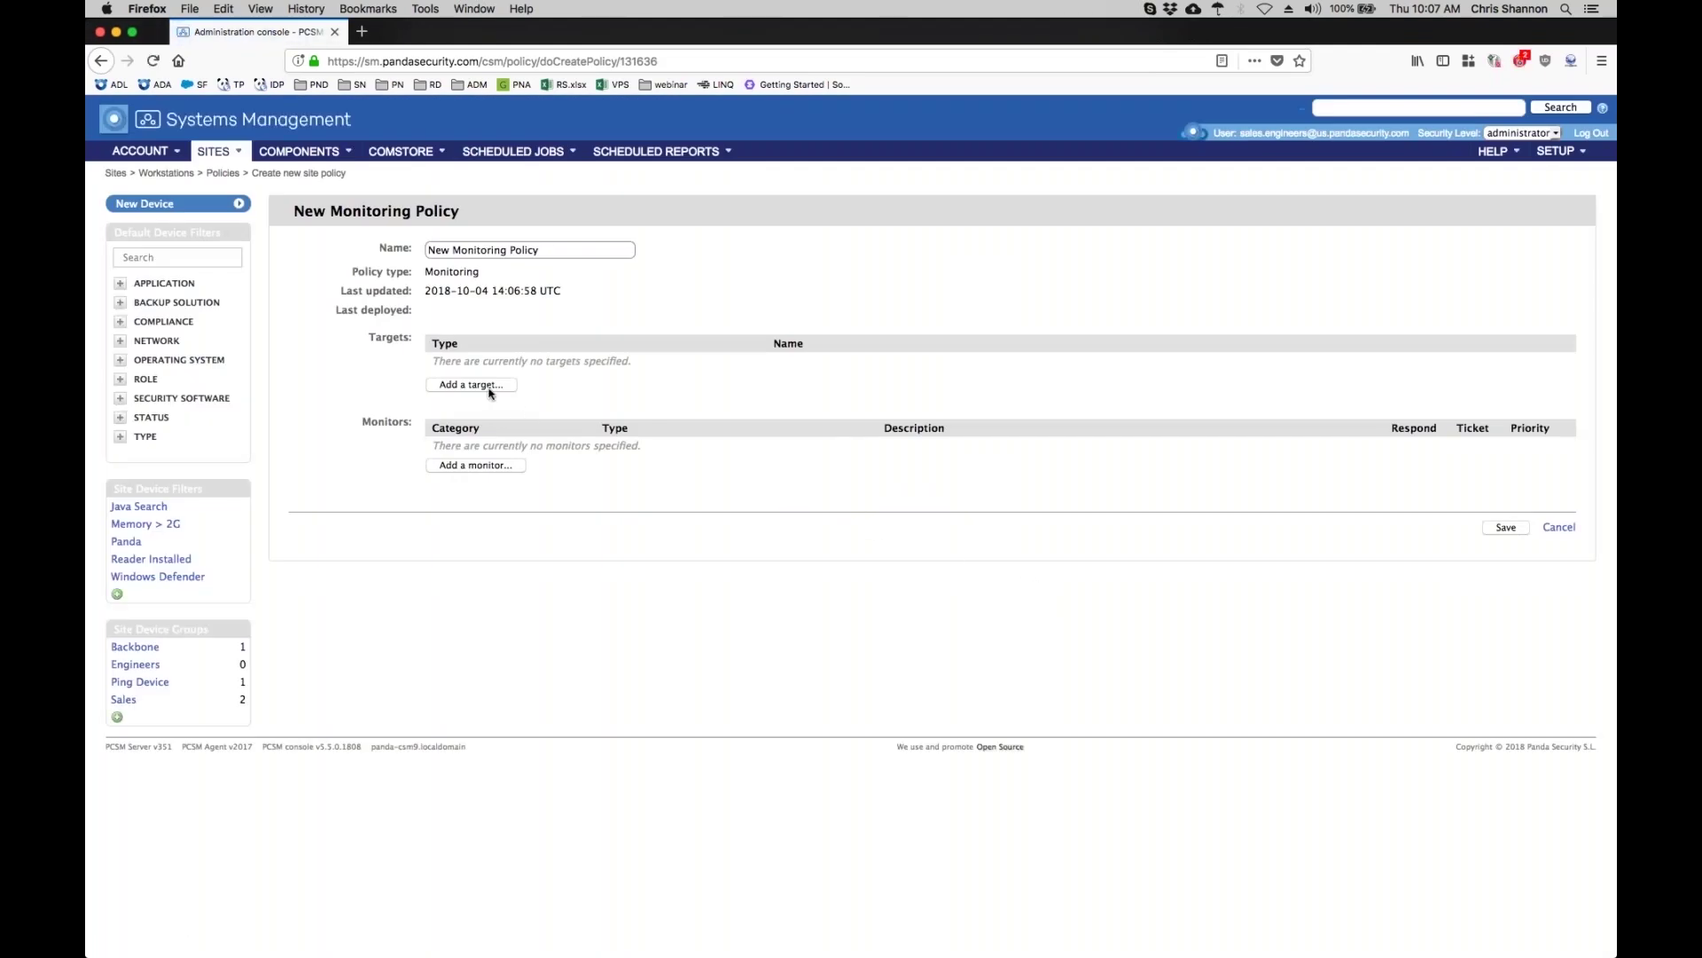
pyautogui.click(486, 387)
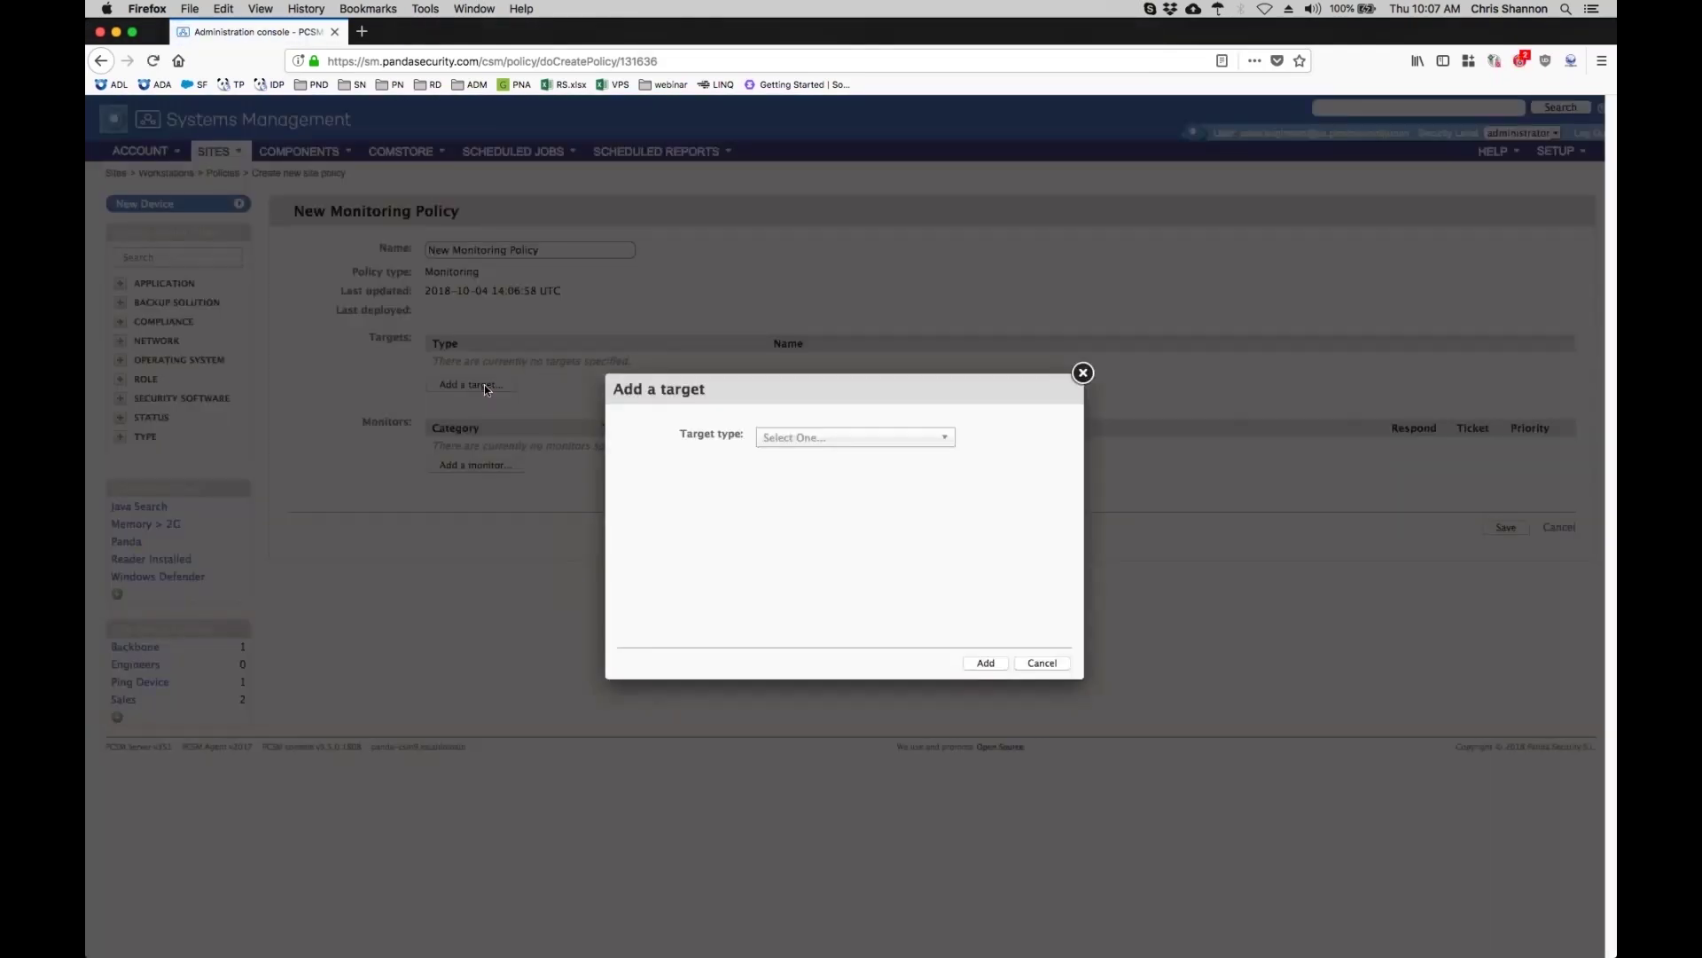
pyautogui.click(872, 446)
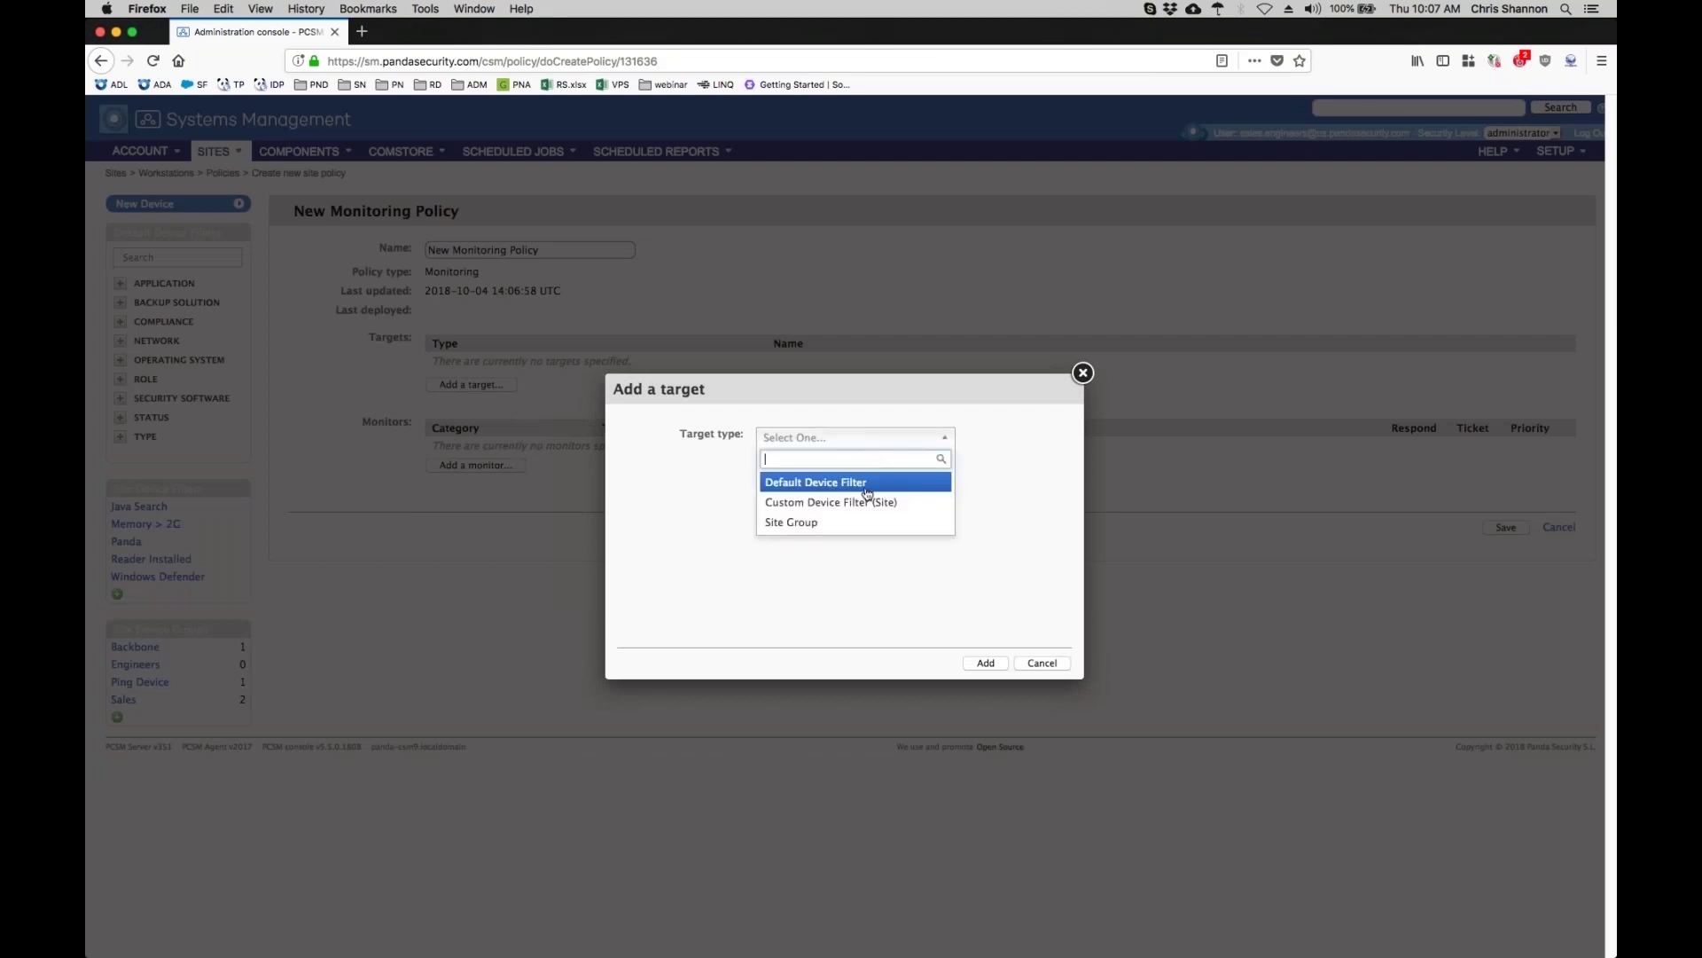